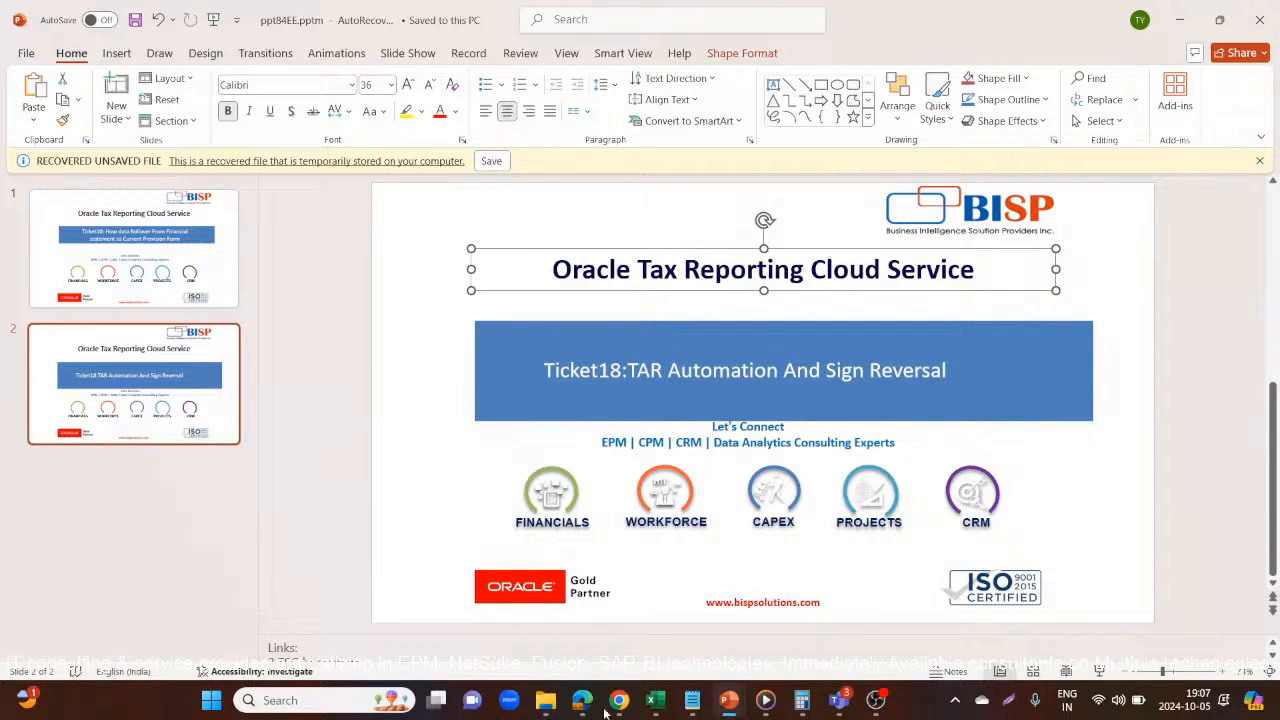
Switch to the Edge window with the EPM Cloud Tax Reporting configuration and close the open TAR Automation form.
mouse_move(582, 700)
mouse_move(476, 621)
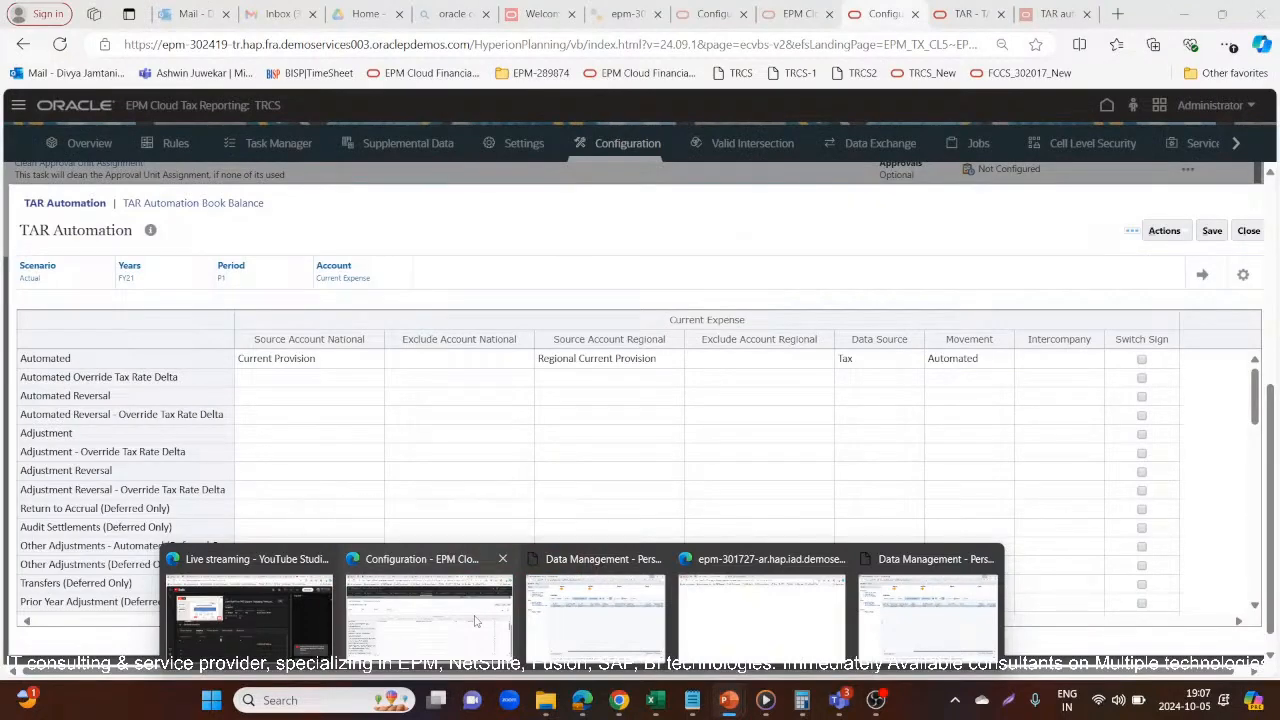
left_click(476, 621)
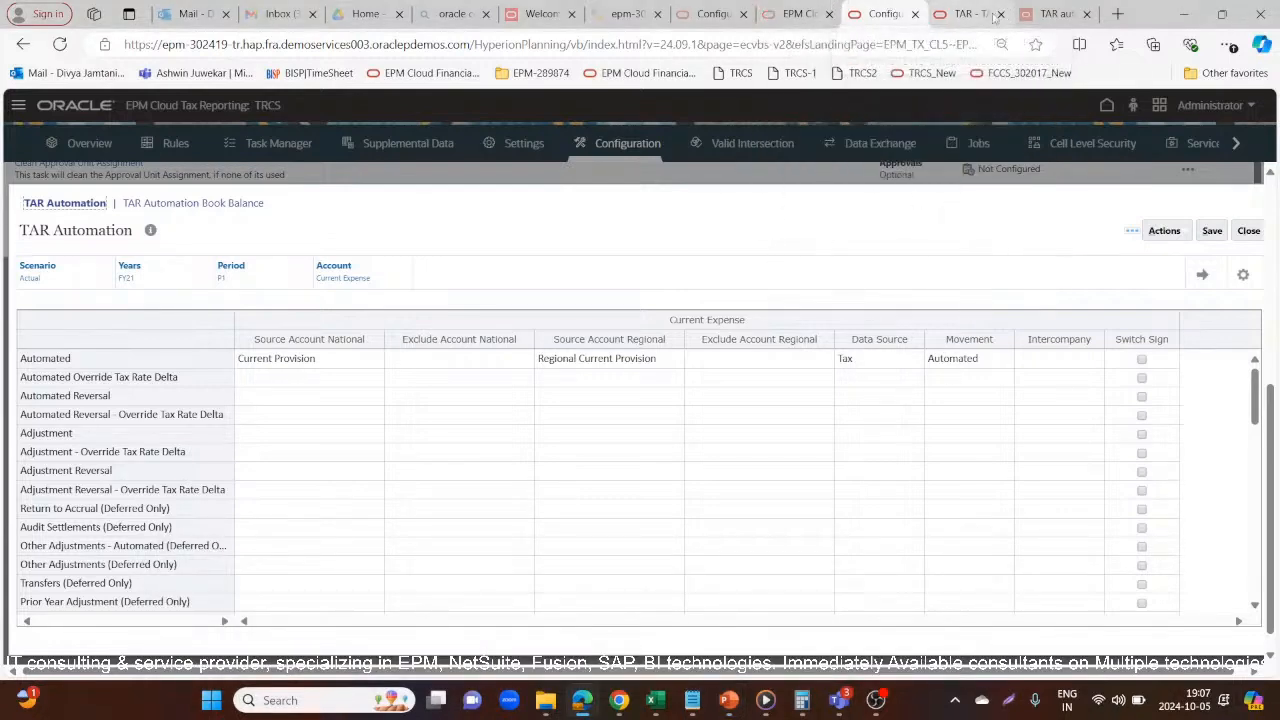
left_click(1249, 232)
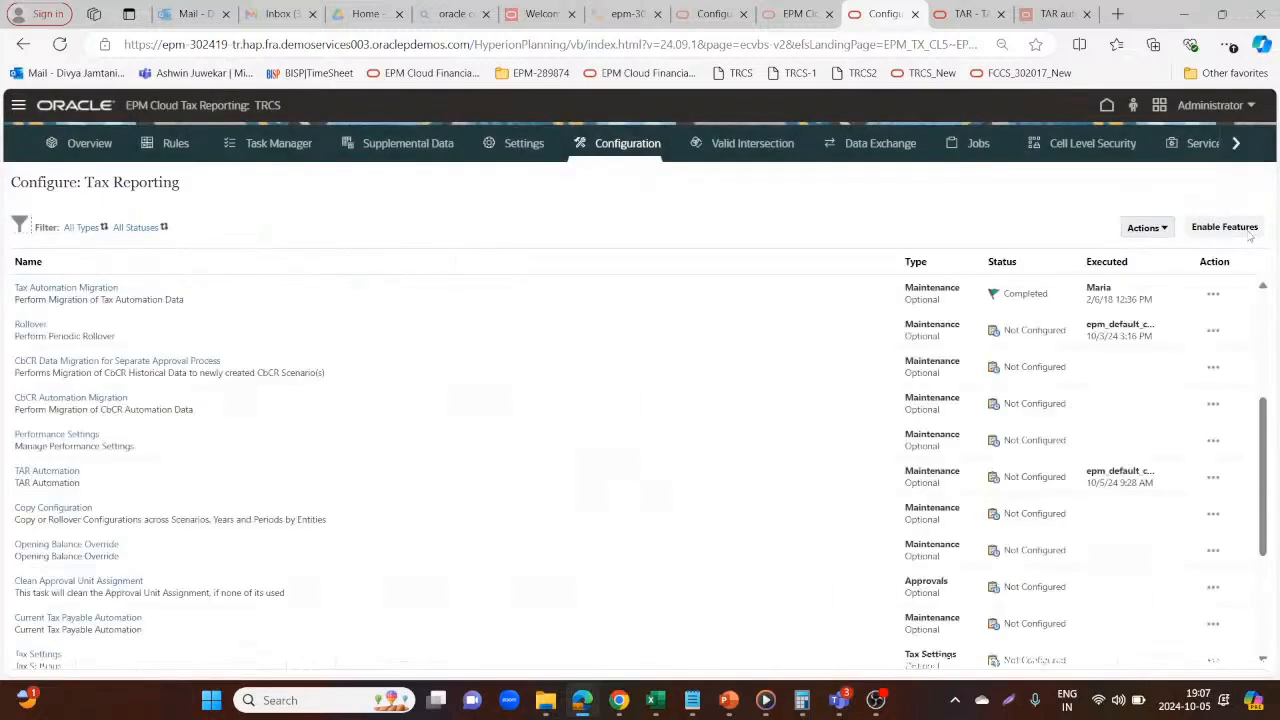
Return to the home page and open TAR Automation from the application's Configuration page.
left_click(1107, 106)
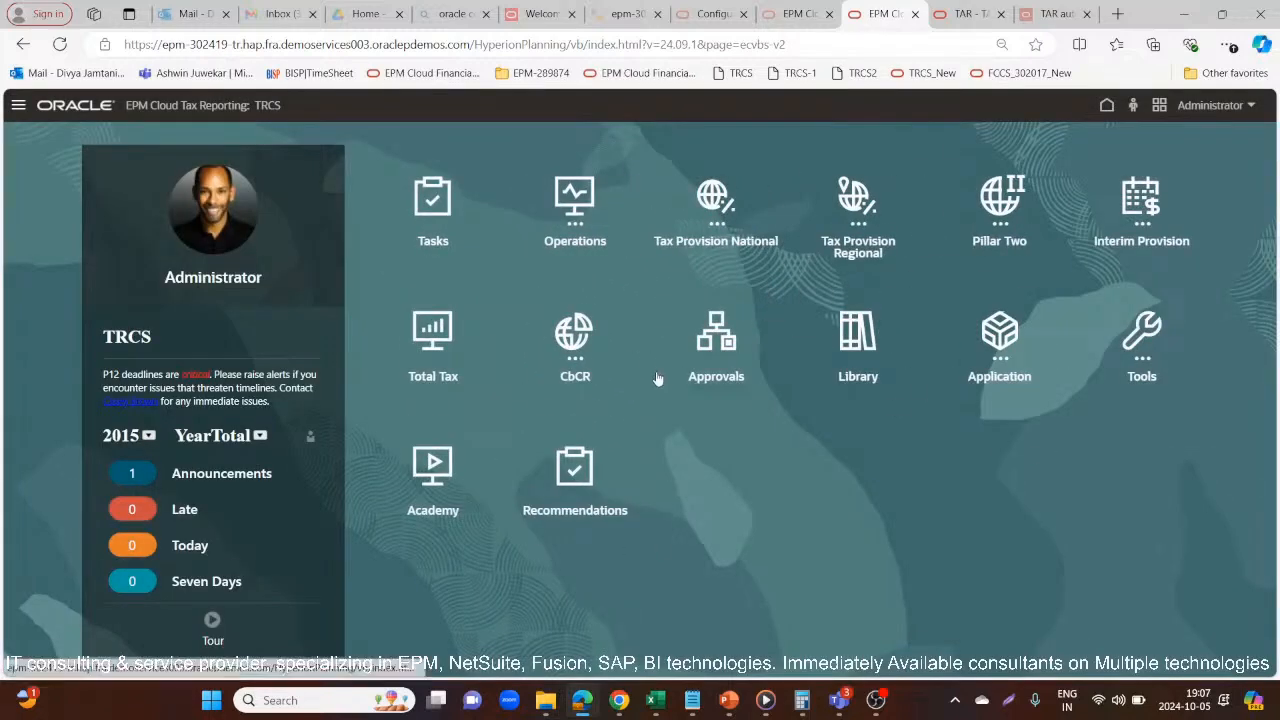
left_click(990, 345)
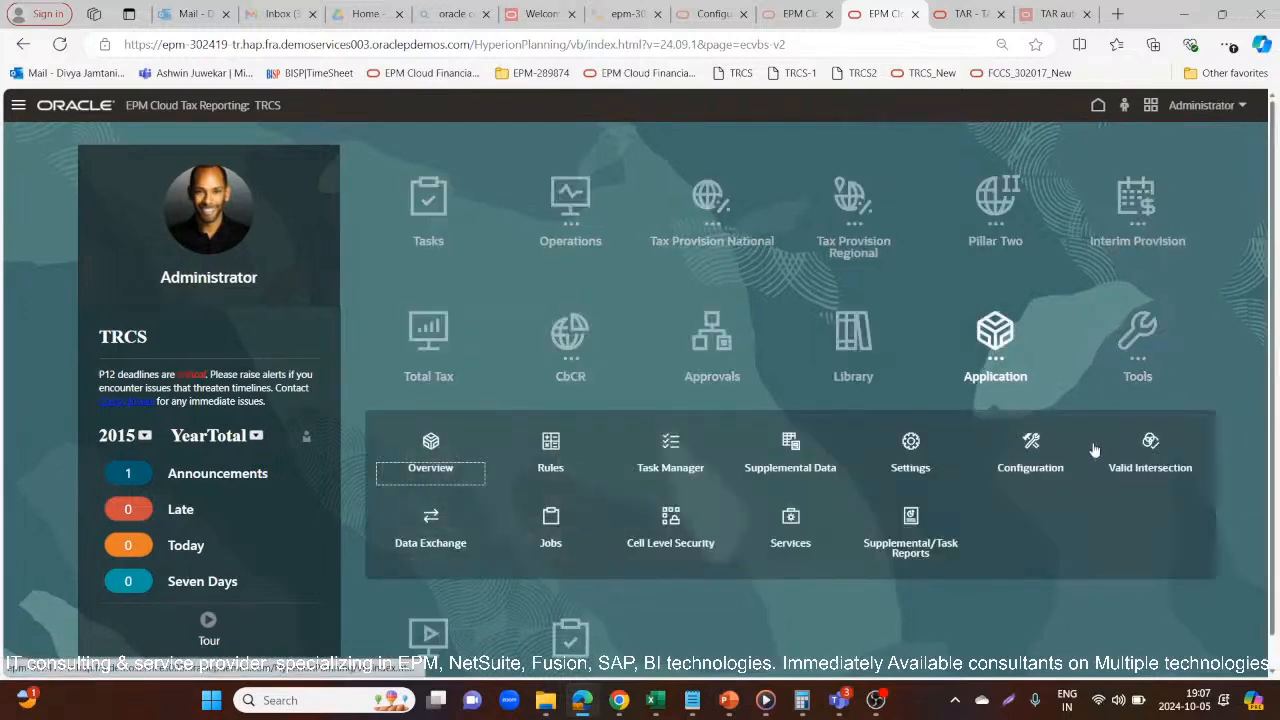
left_click(1030, 447)
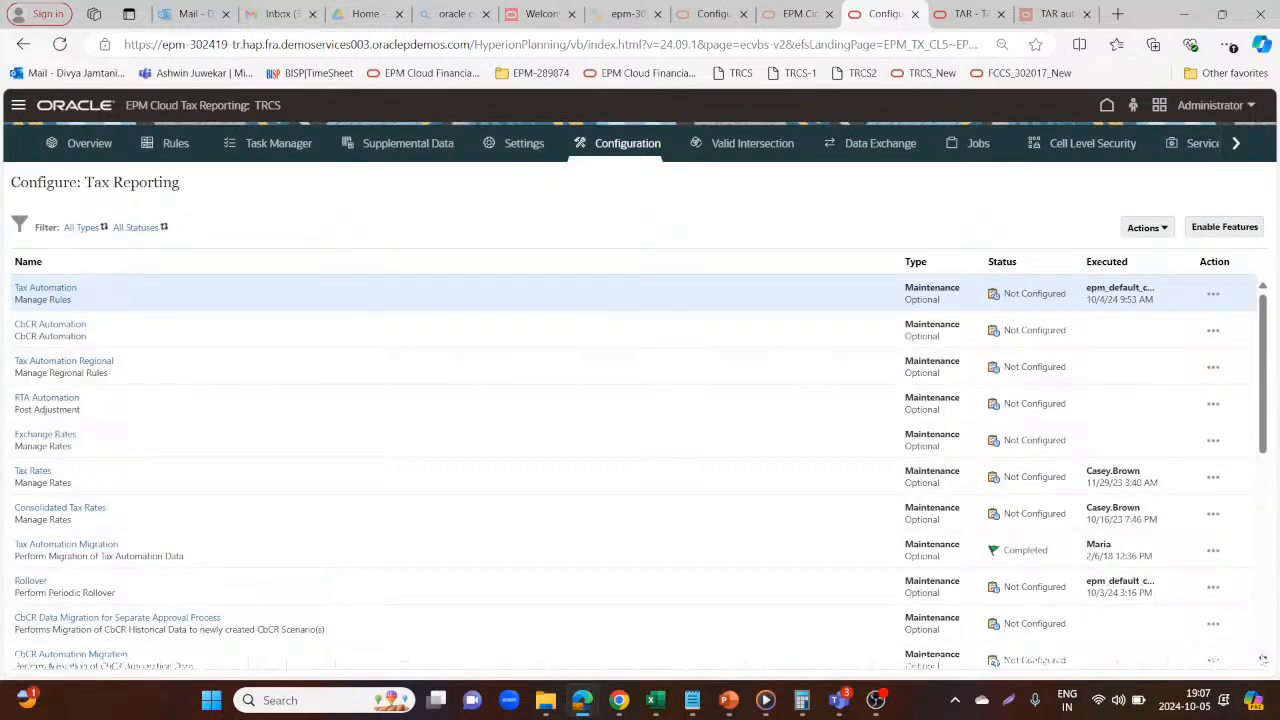
scroll(83, 447, "down", 3)
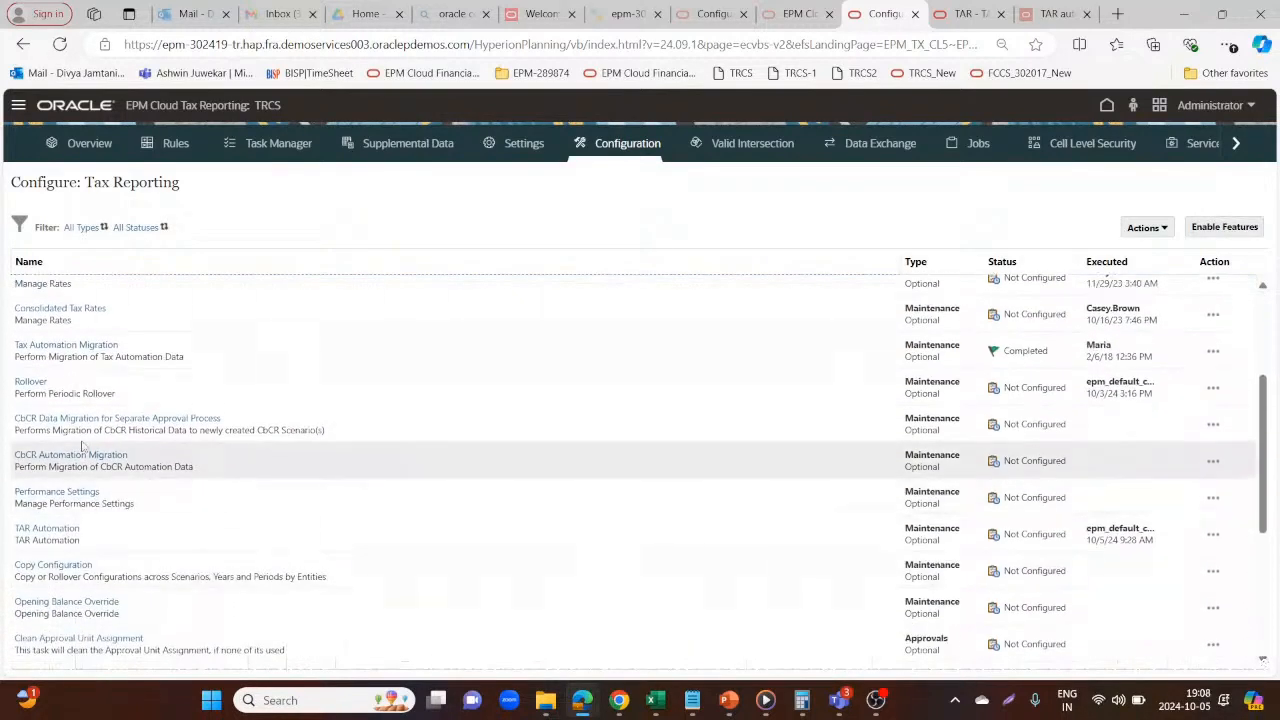
left_click(42, 529)
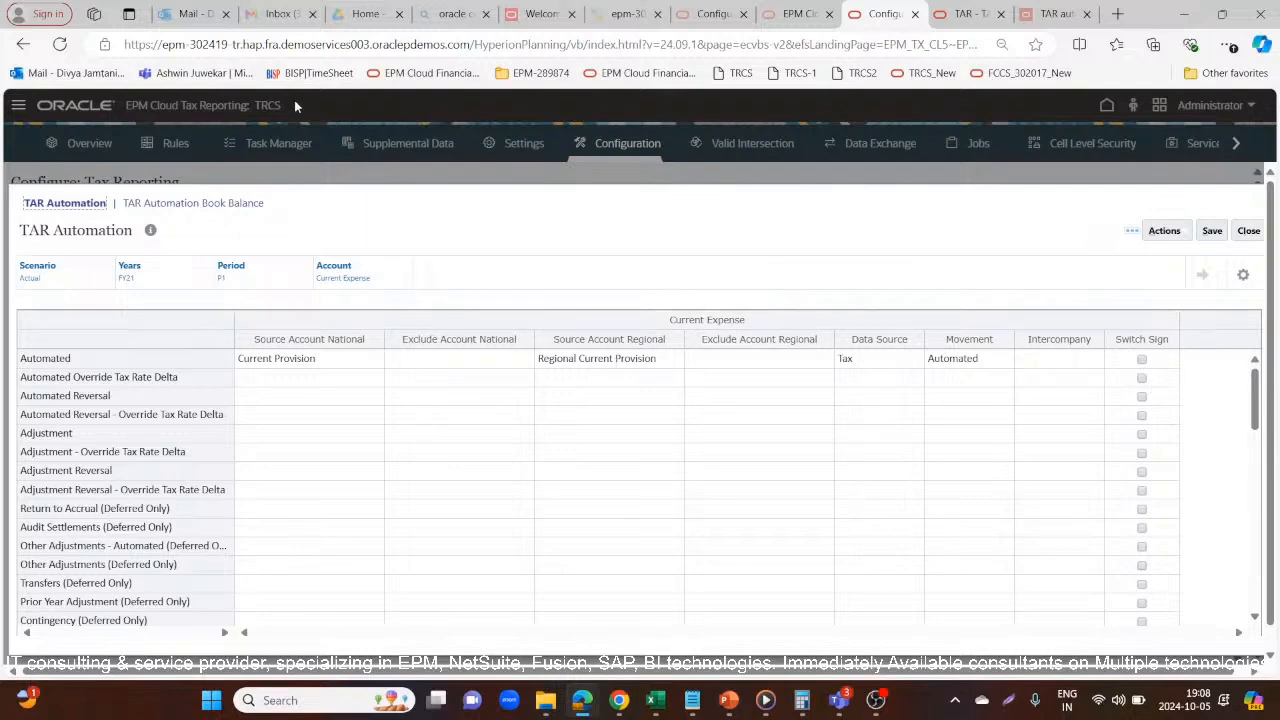
View TAR Automation Book Balance, open and cancel member selection for California's regional source account, and close the form.
left_click(203, 205)
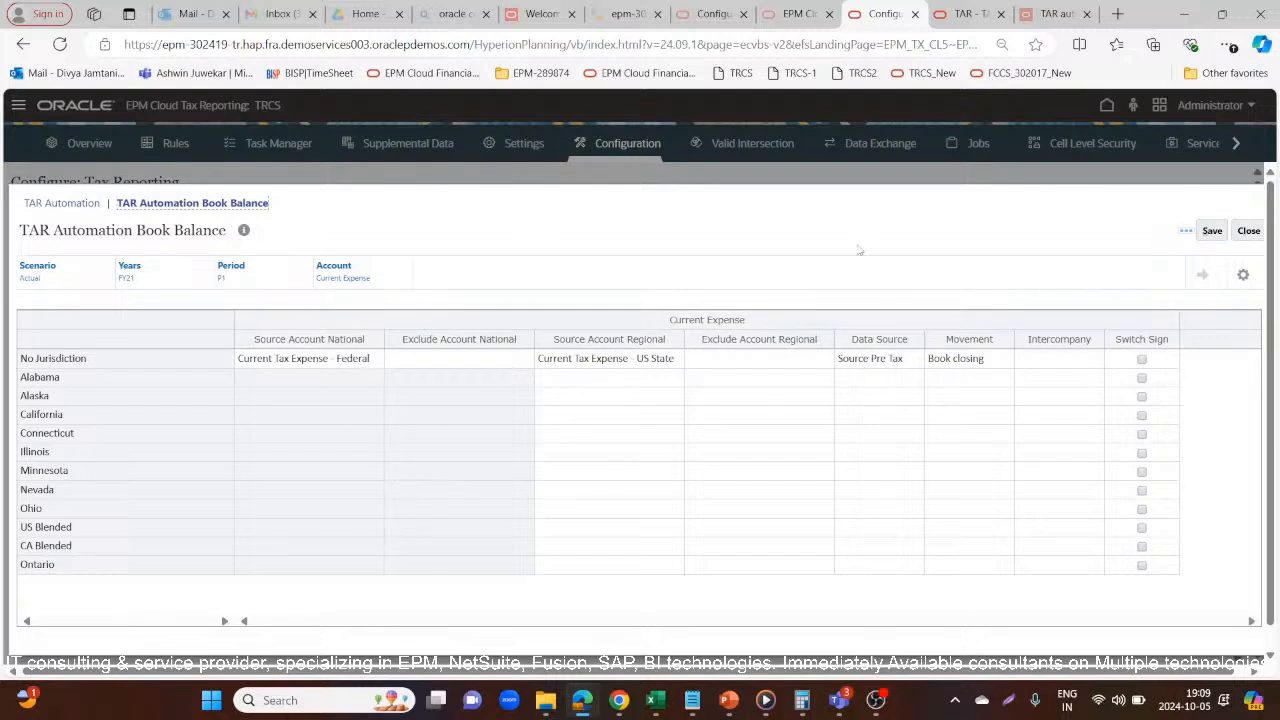
left_click(539, 420)
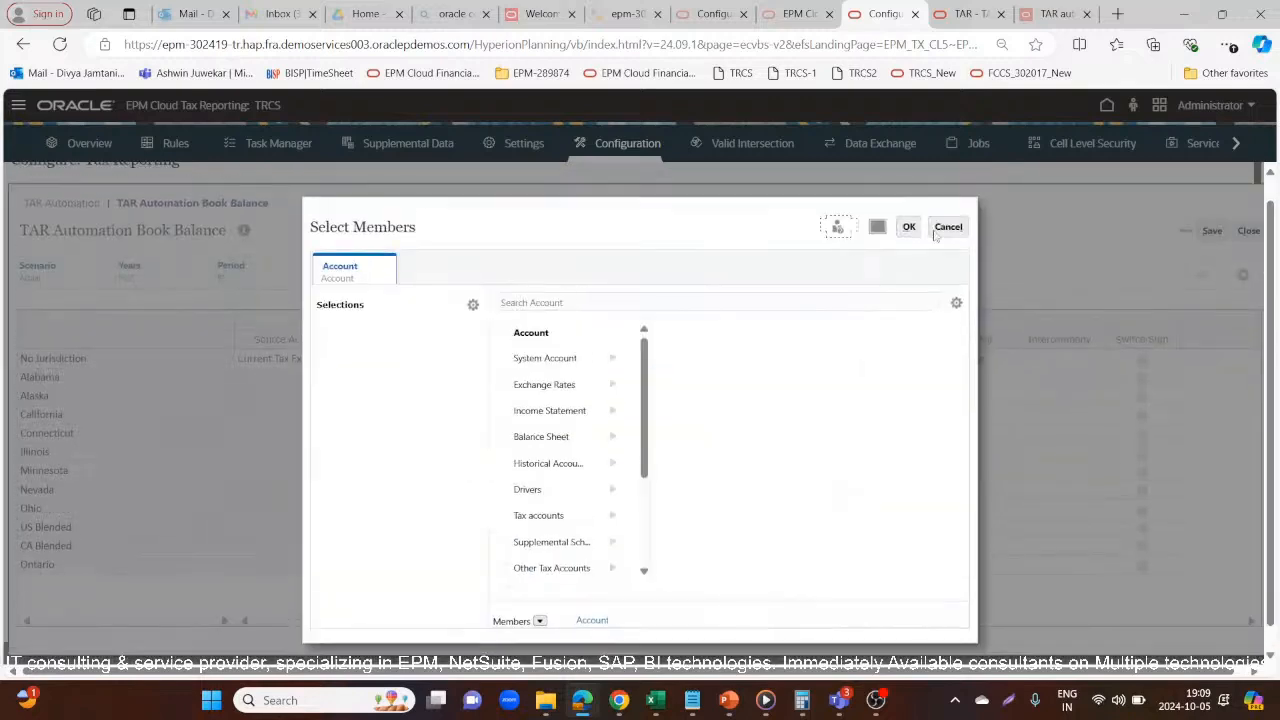
left_click(947, 227)
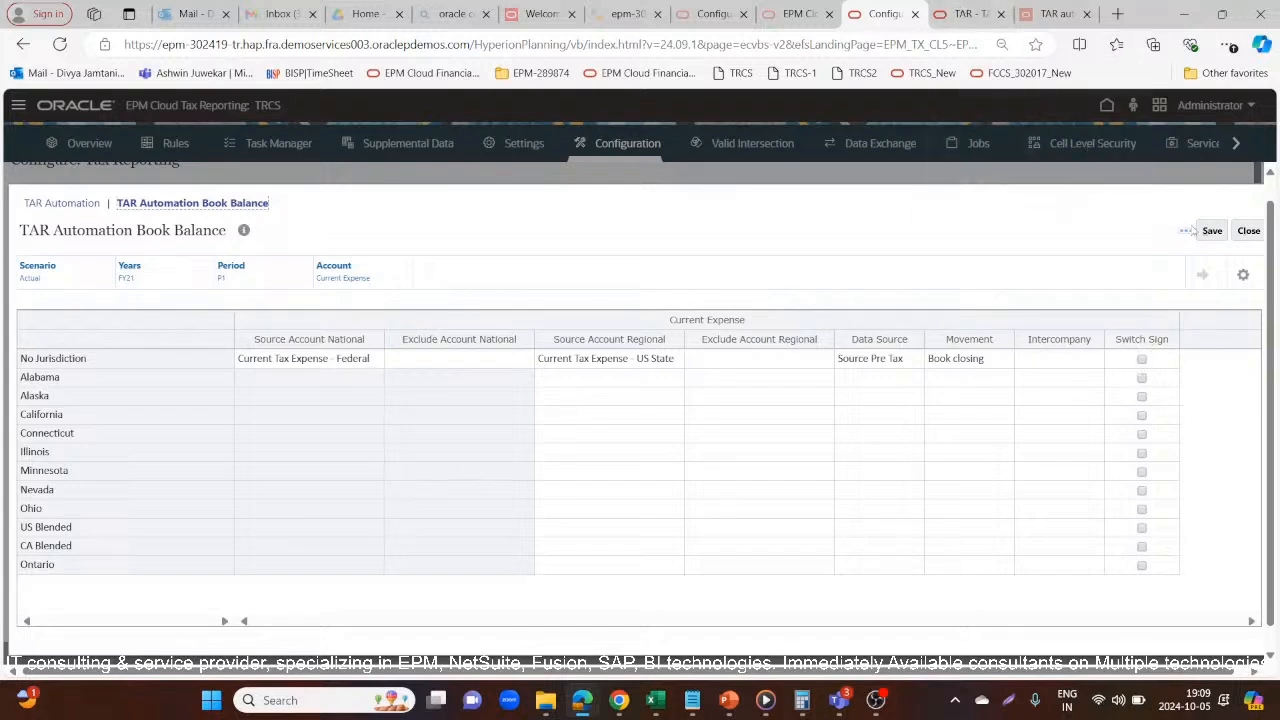
left_click(1247, 231)
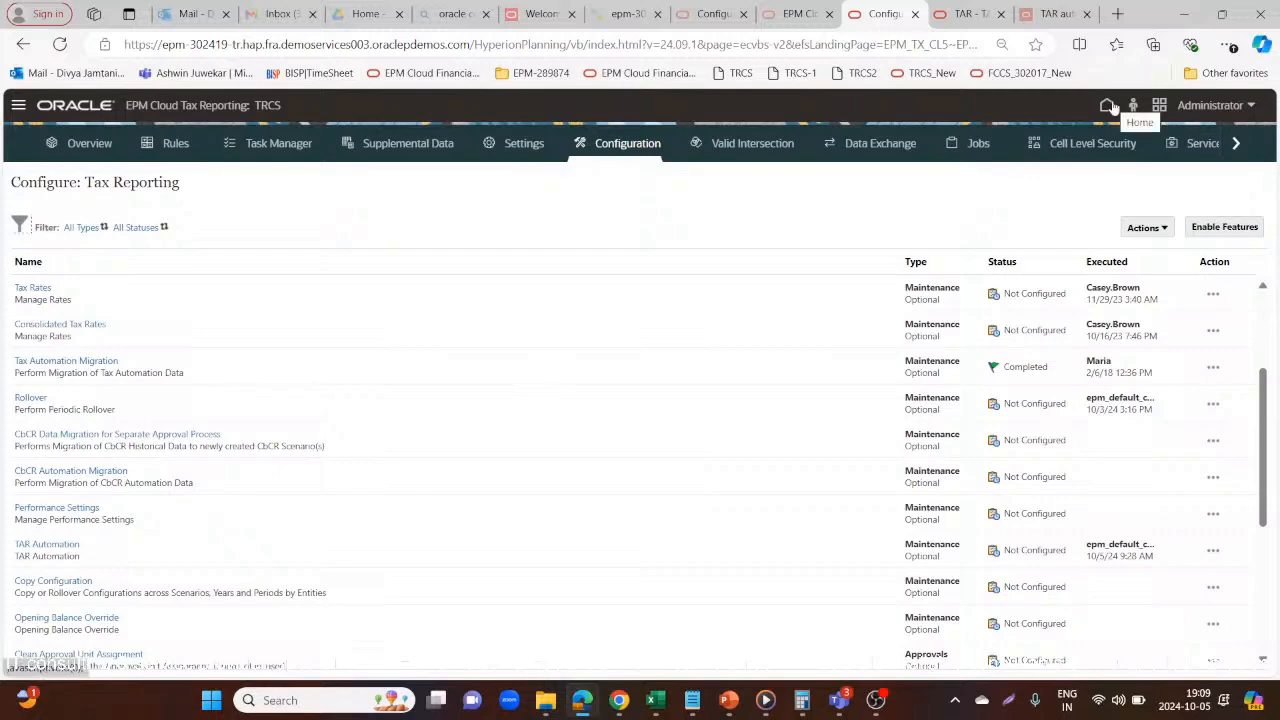
From the home page, open the Tax Provision National forms and view Income Statement by Source.
left_click(1109, 105)
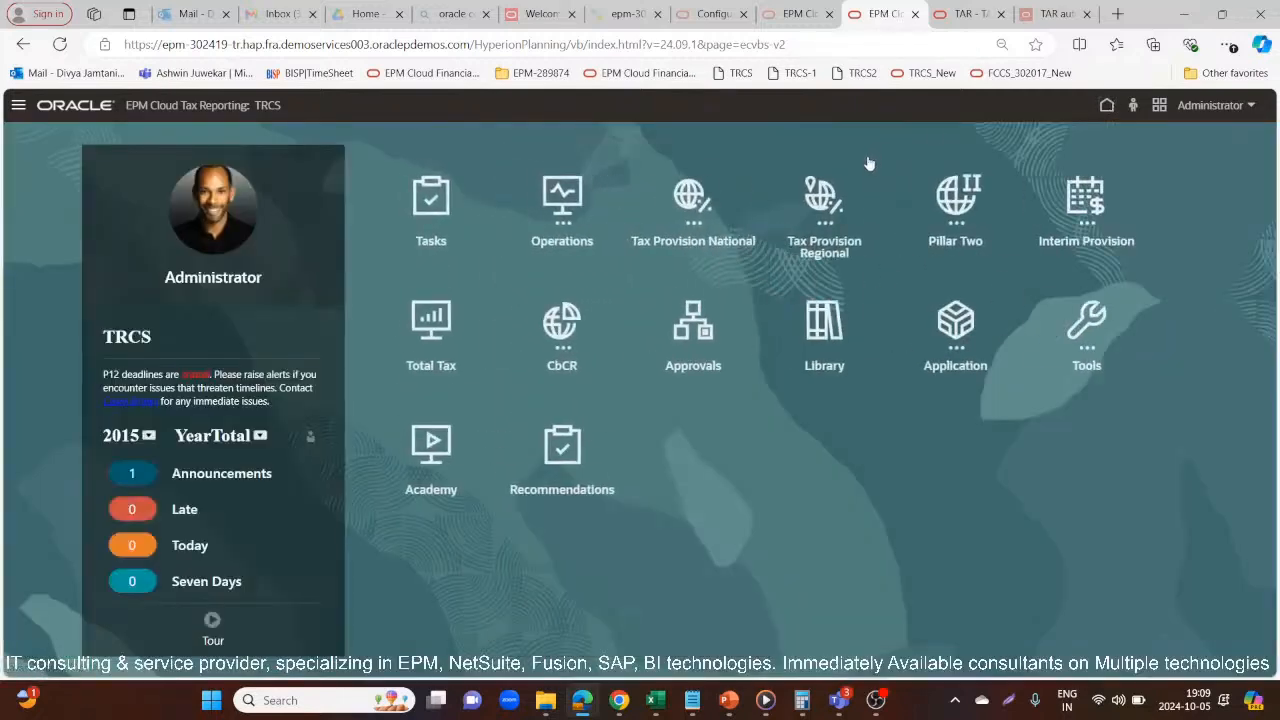
left_click(713, 207)
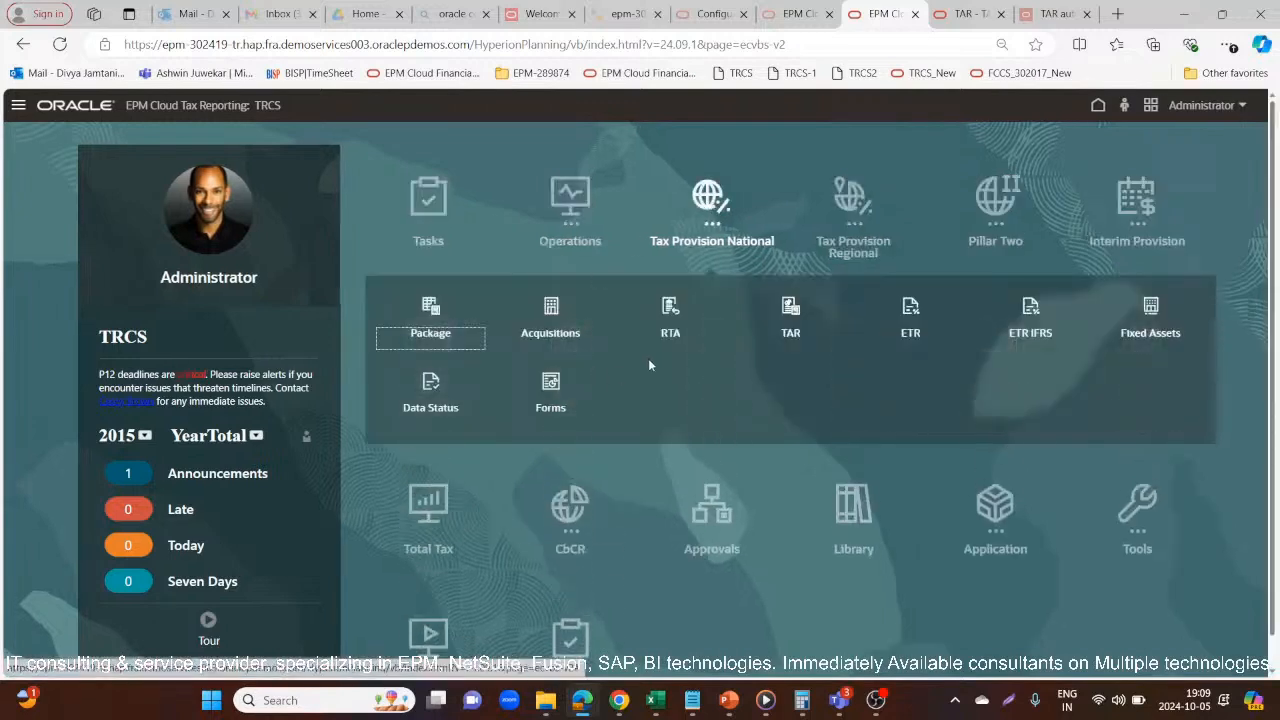
left_click(551, 389)
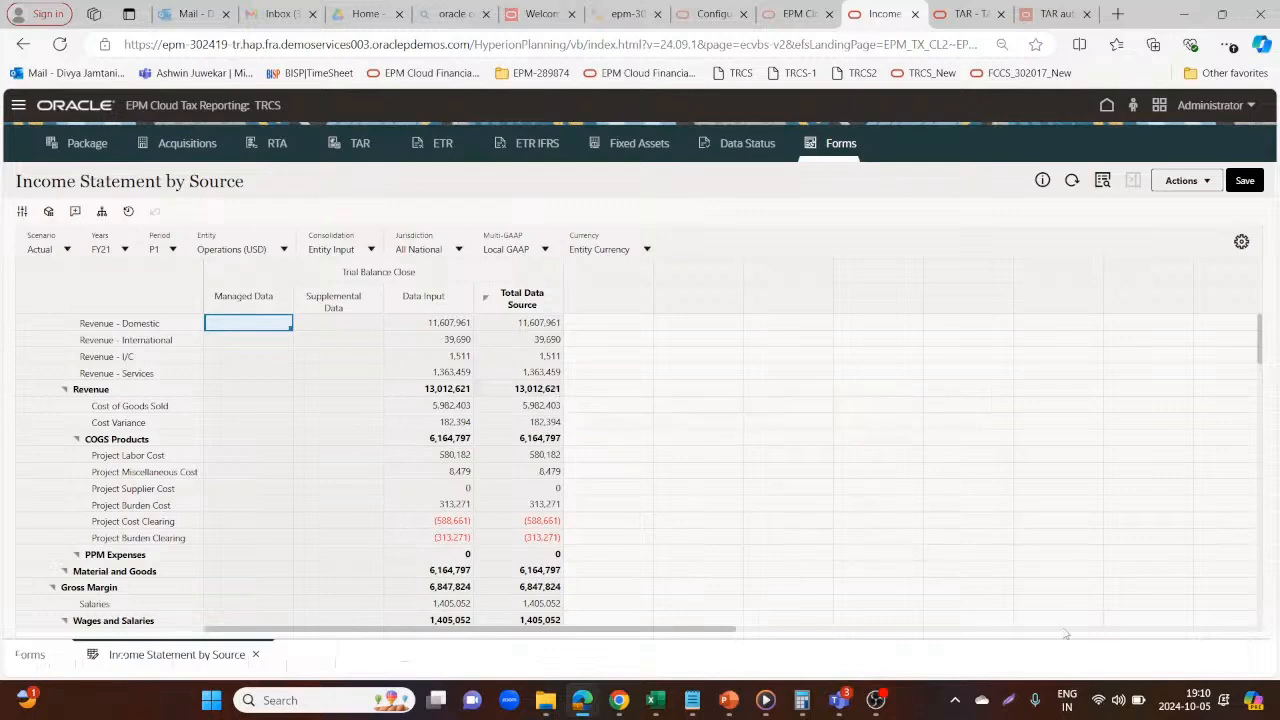
scroll(1258, 625, "down", 15)
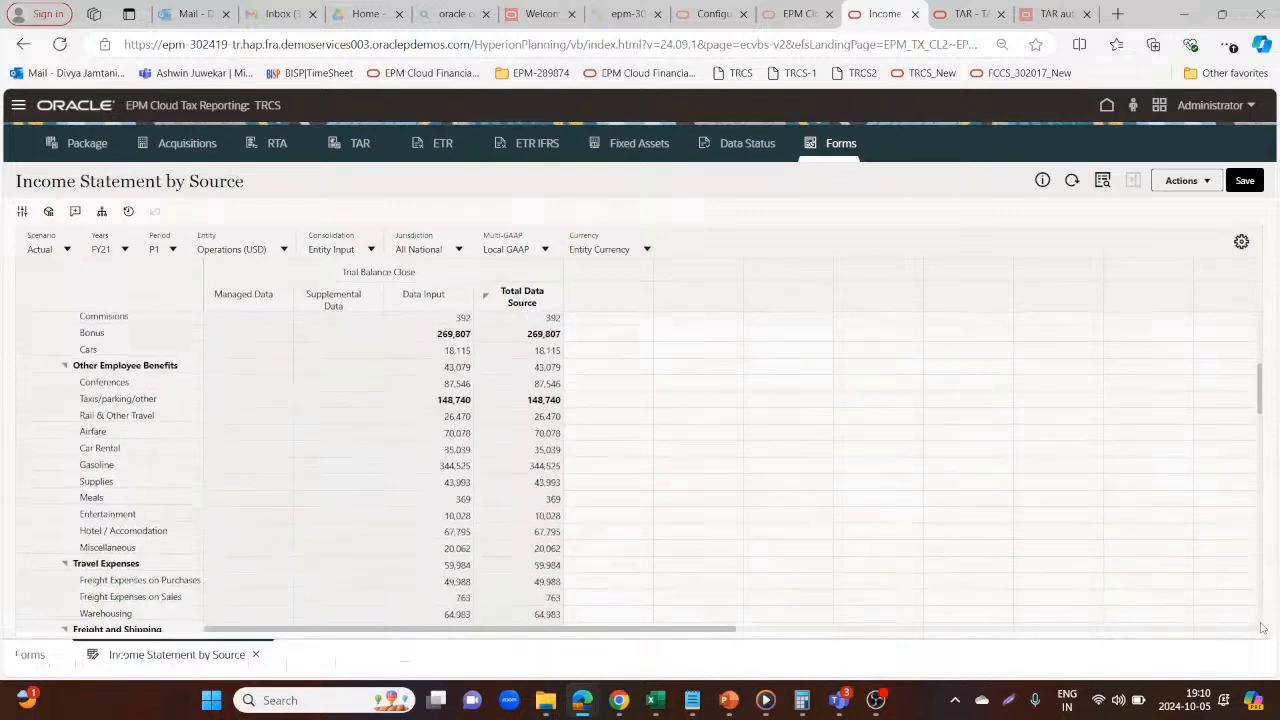
Check the period on the open TAR form and set the Income Statement by Source period to P6.
left_click(950, 9)
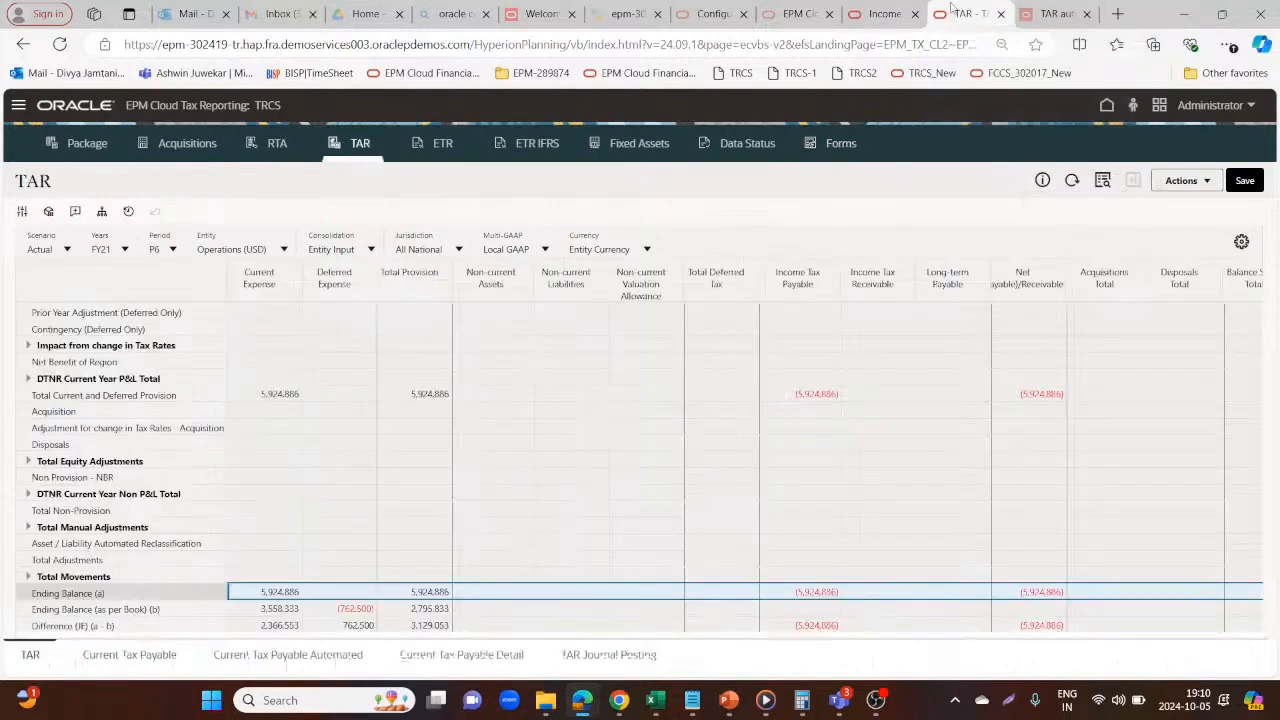
left_click(884, 14)
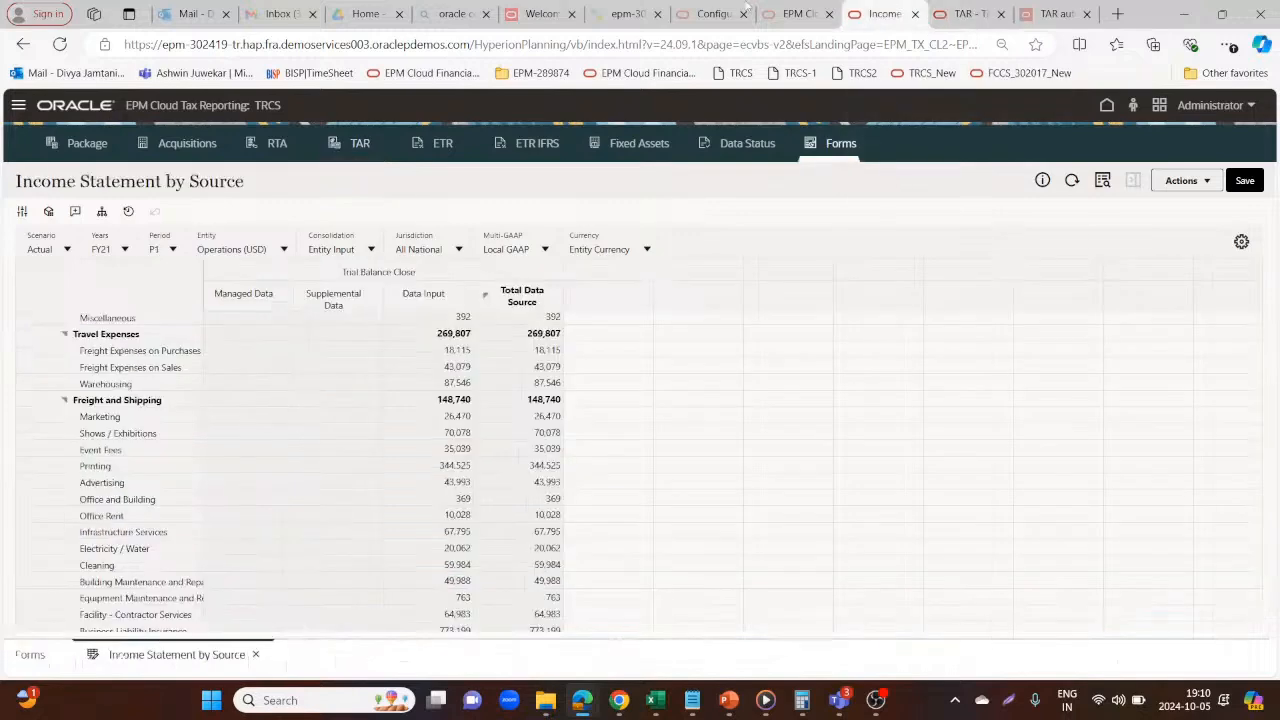
left_click(174, 251)
left_click(151, 406)
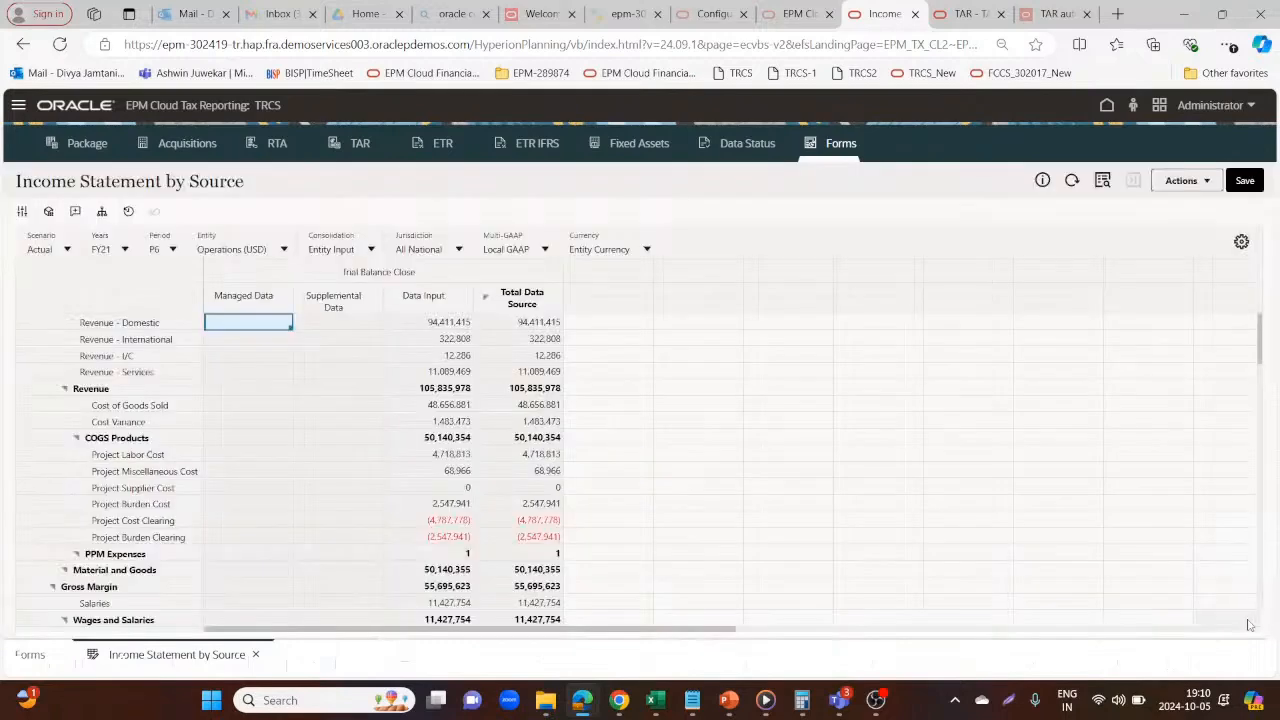
Locate and select the Current Tax Expense - Federal row in the Income Statement by Source form.
scroll(1260, 629, "down", 10)
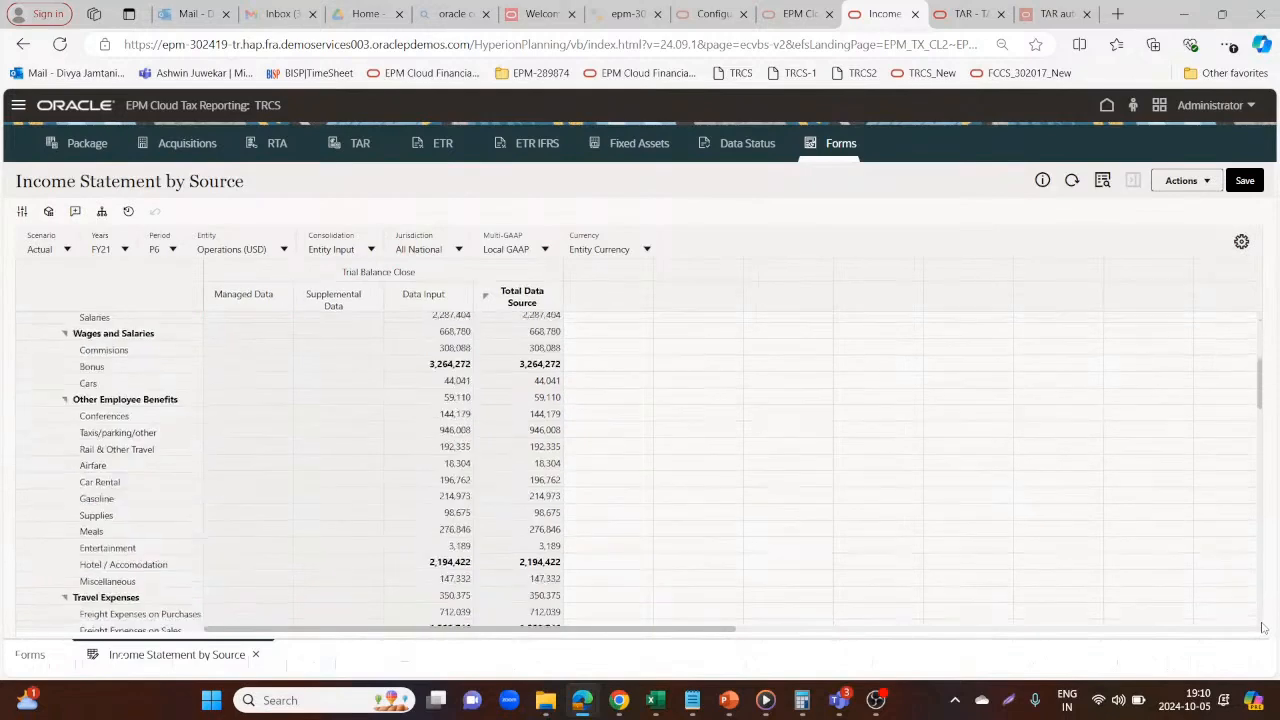
scroll(1263, 628, "down", 10)
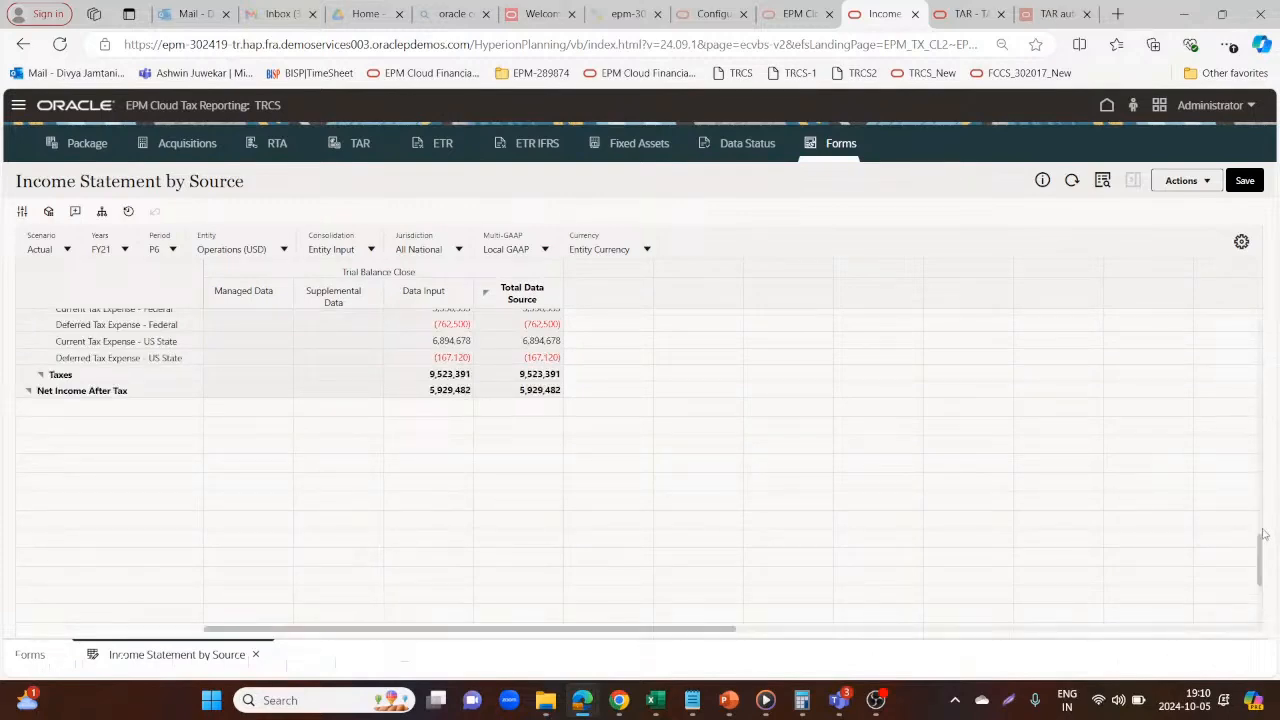
scroll(1262, 535, "up", 3)
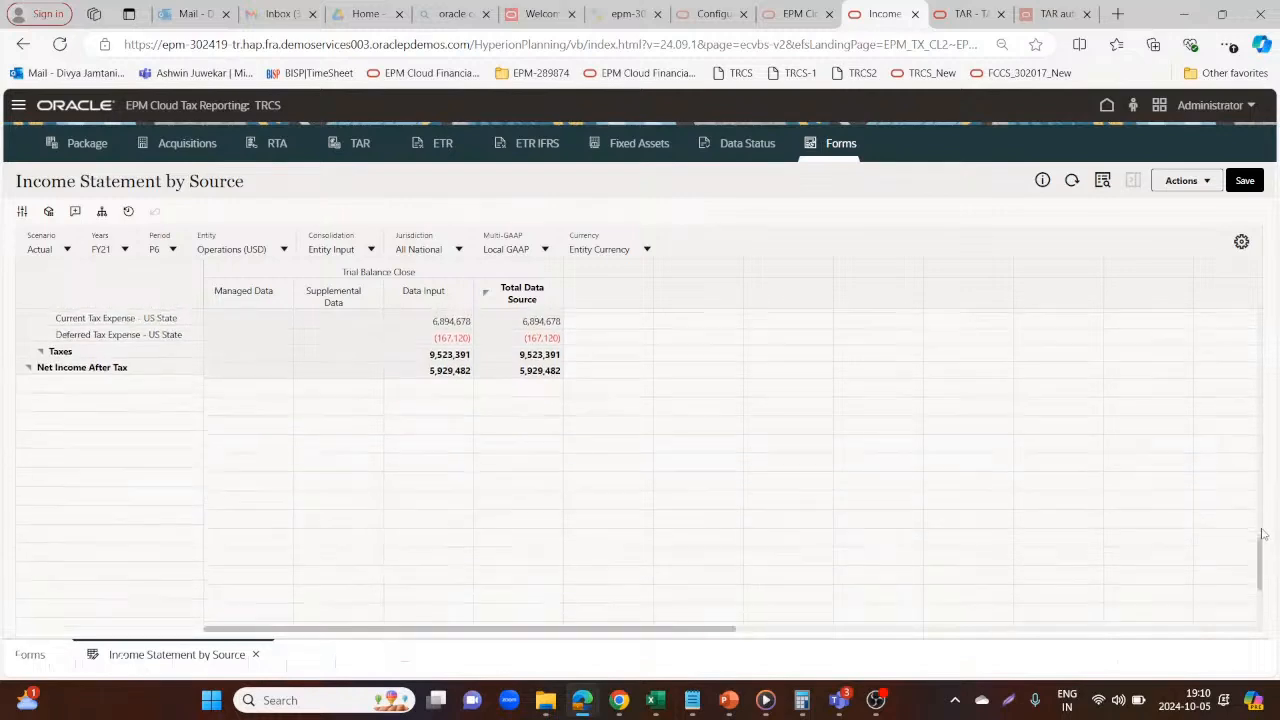
scroll(1262, 535, "up", 2)
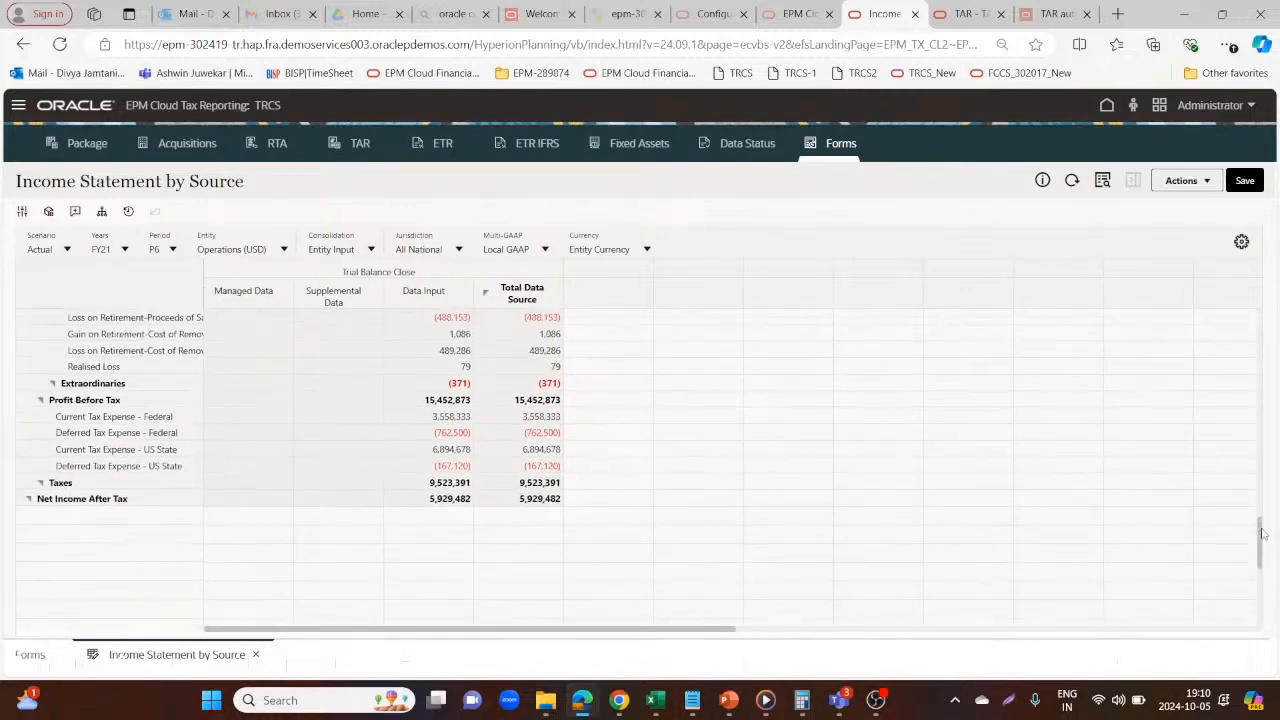
left_click(102, 417)
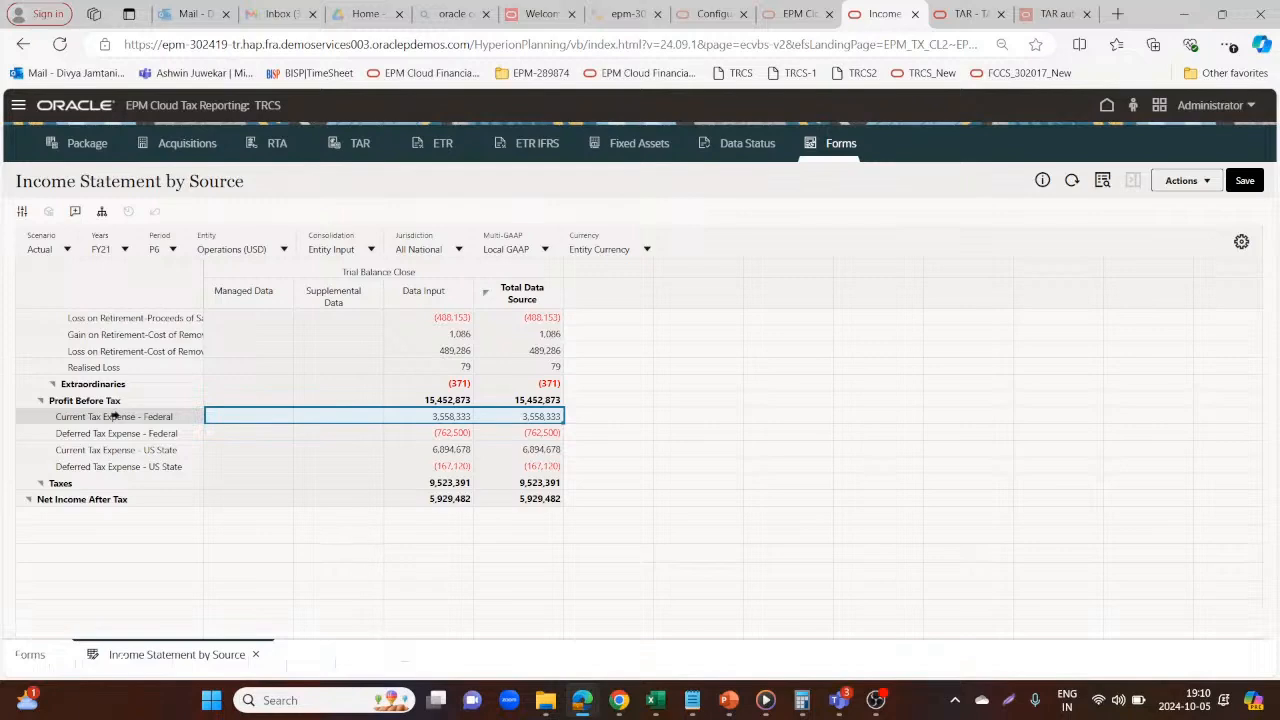
Compare the Current Tax Expense - Federal row with the Ending Balance (as per Book) row of the TAR form.
left_click(966, 13)
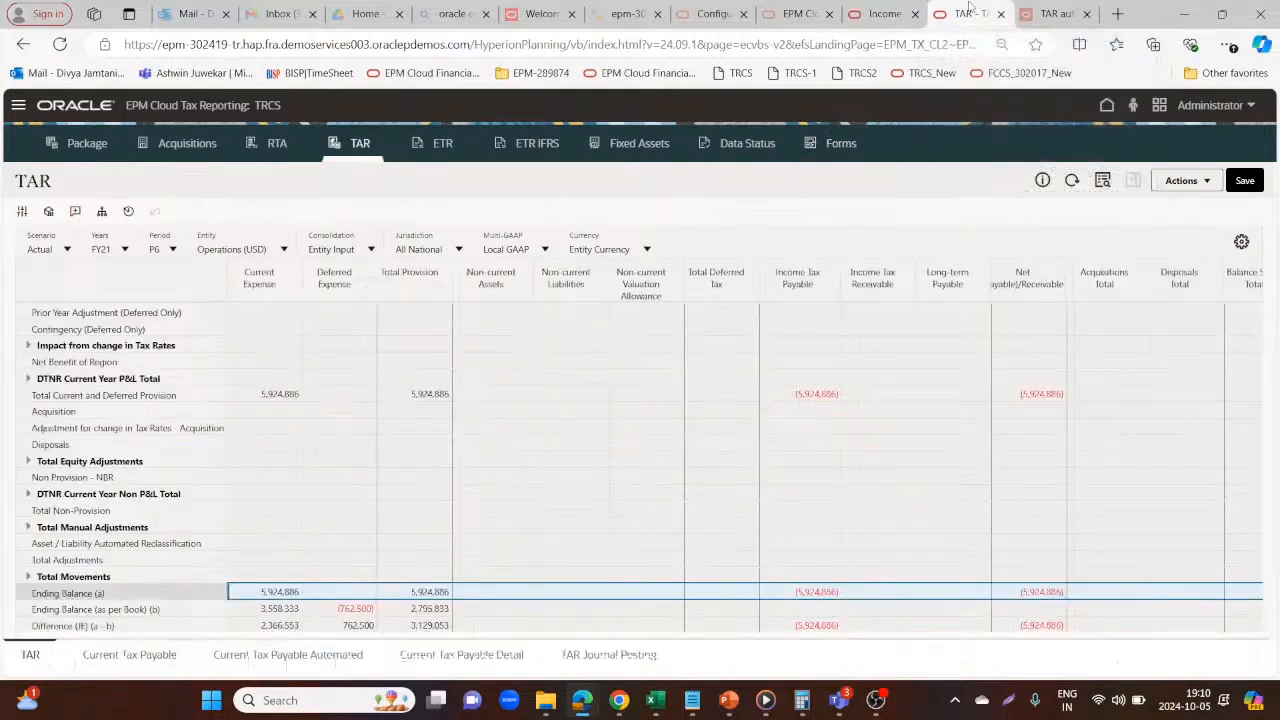
left_click(882, 13)
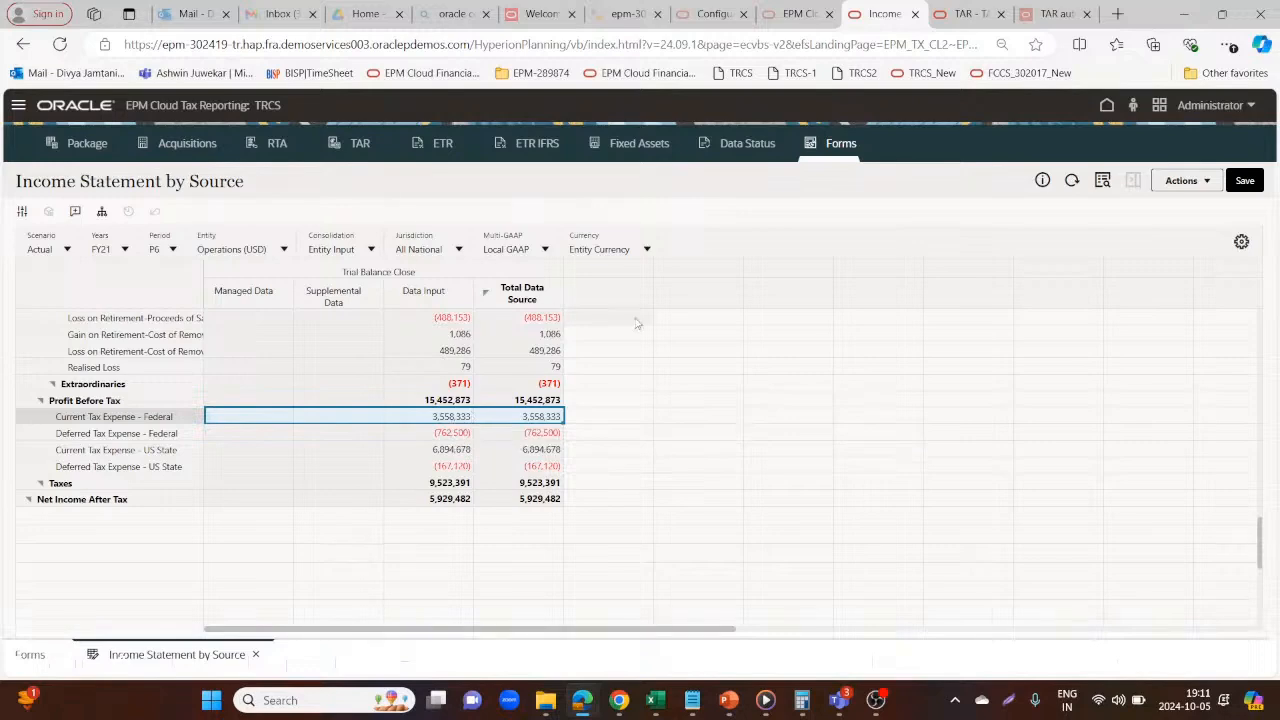
key("ctrl+Tab")
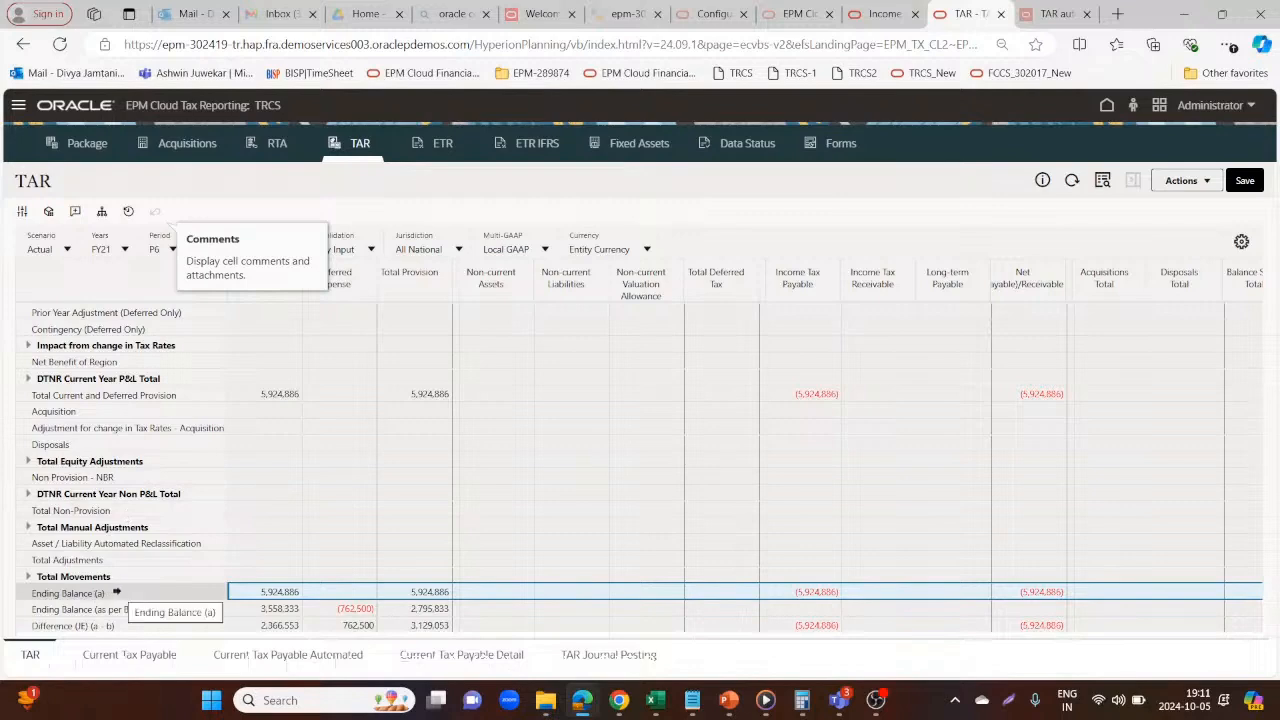
left_click(108, 606)
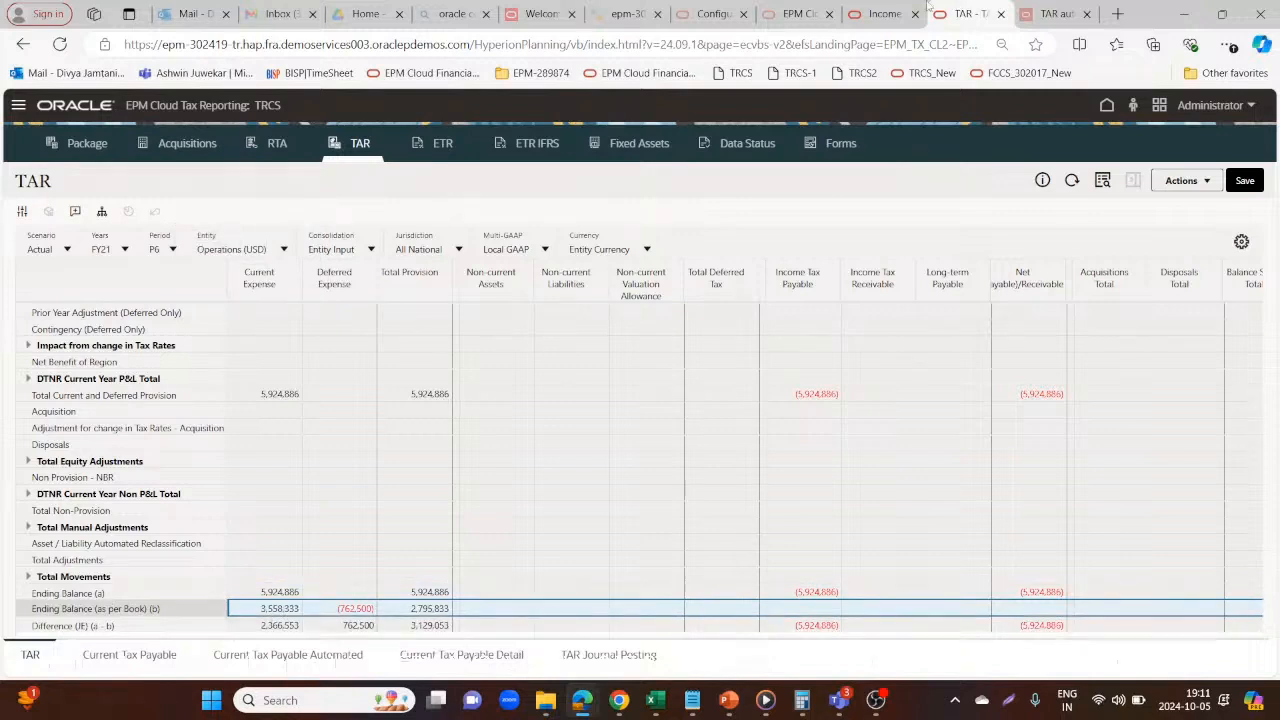
left_click(884, 13)
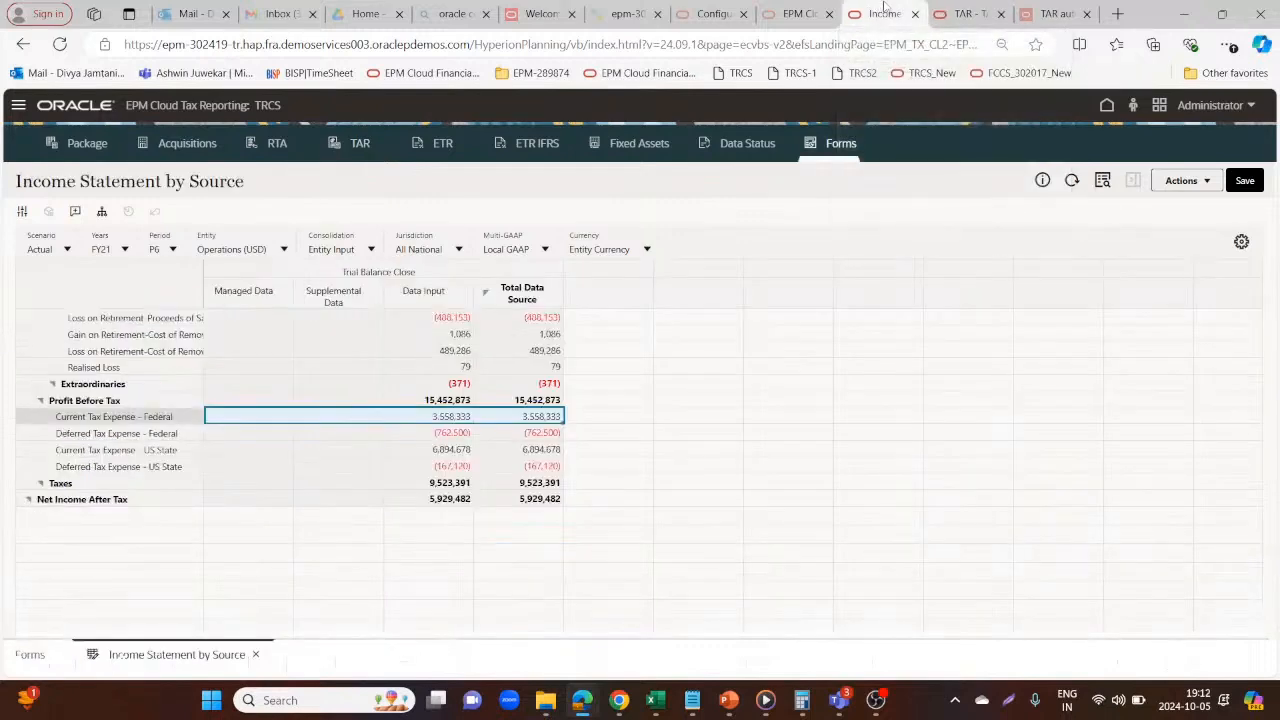
Open Current Provision in the Tax Provision National package and compare its Current Provision row with the TAR form.
left_click(1108, 106)
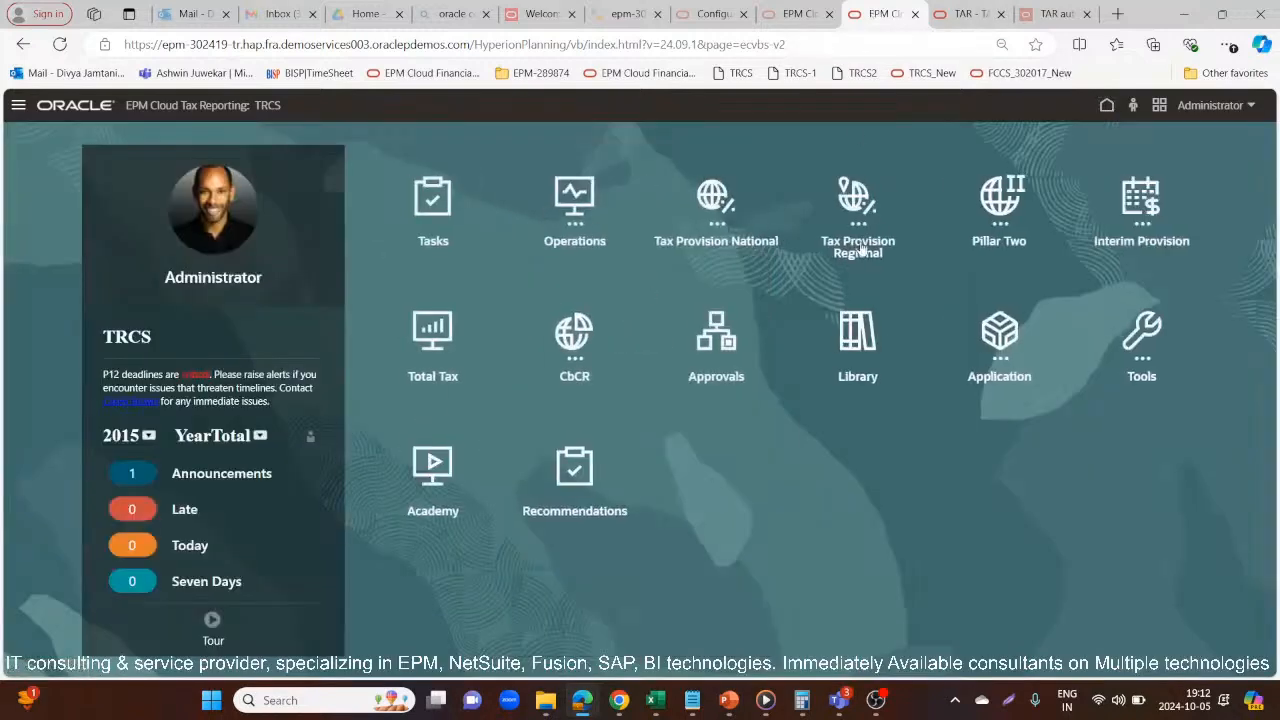
left_click(716, 205)
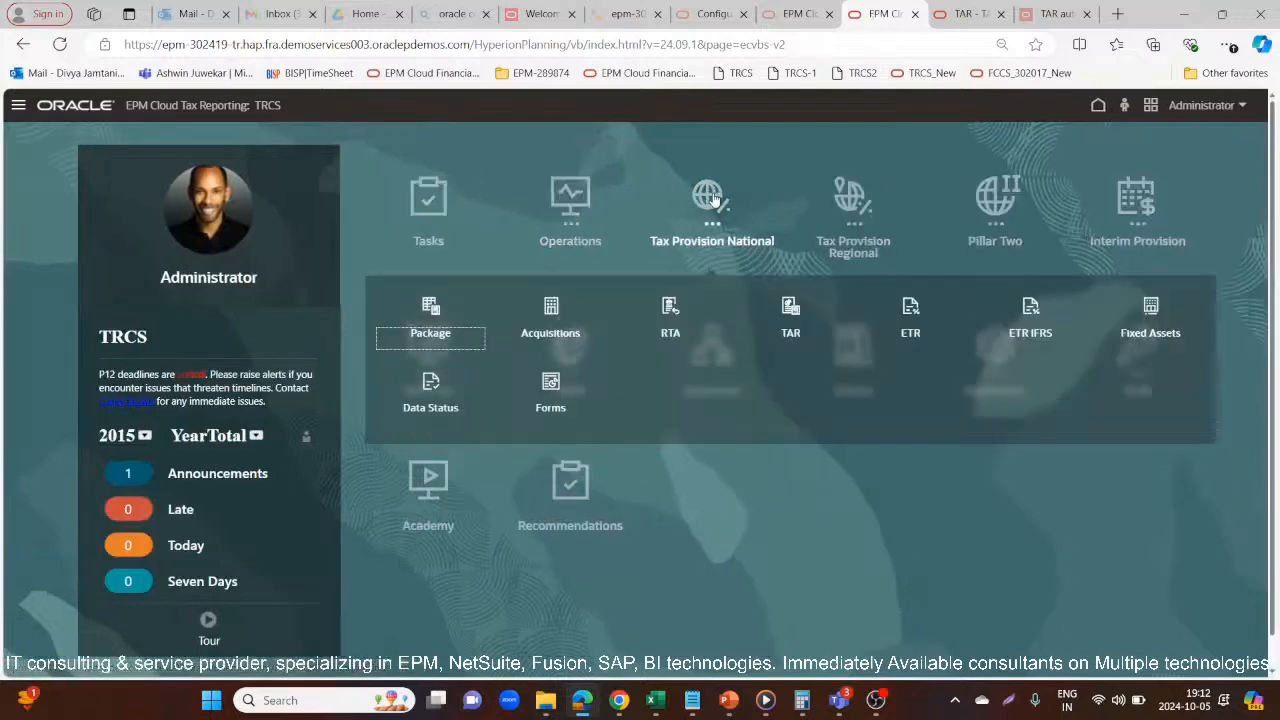
left_click(426, 306)
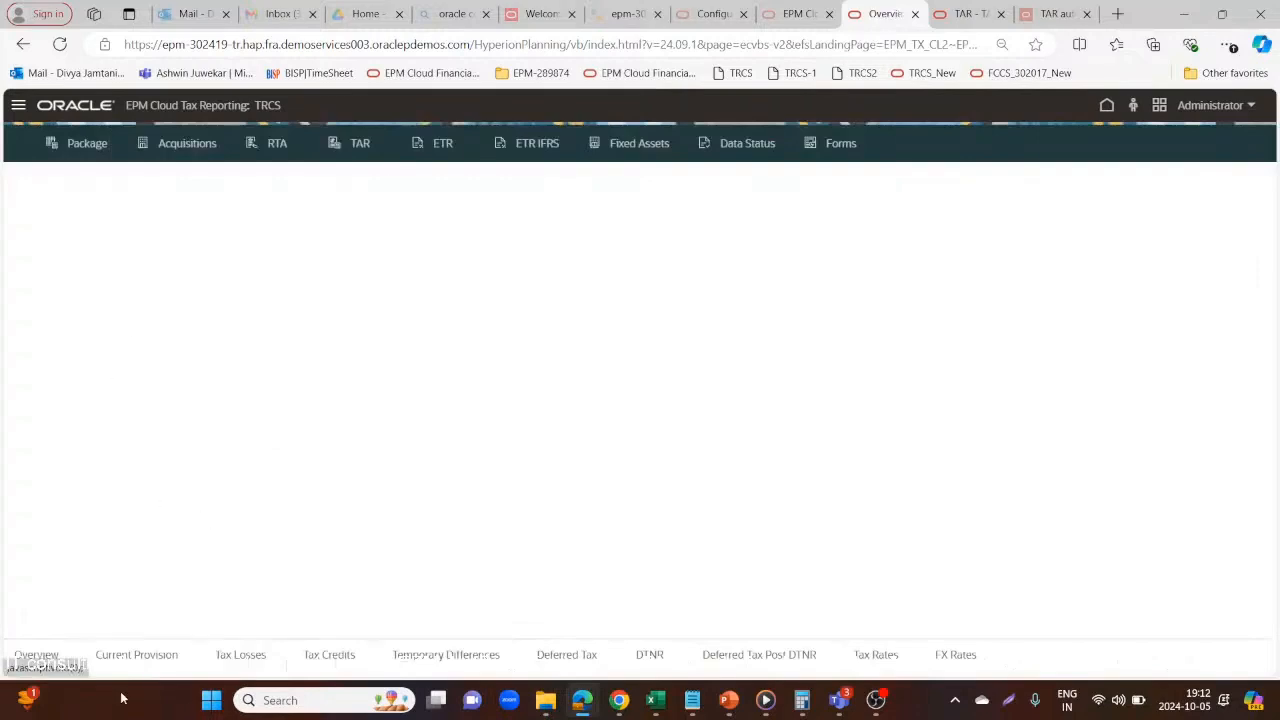
left_click(157, 656)
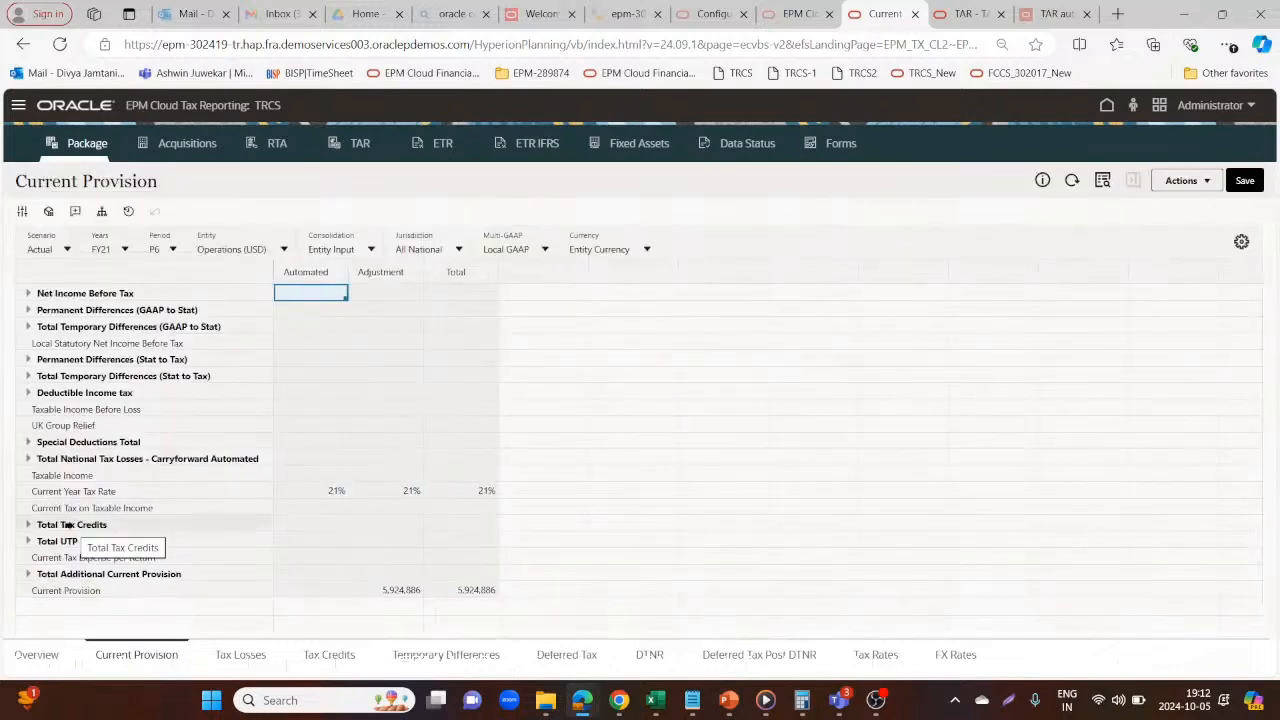
left_click(137, 587)
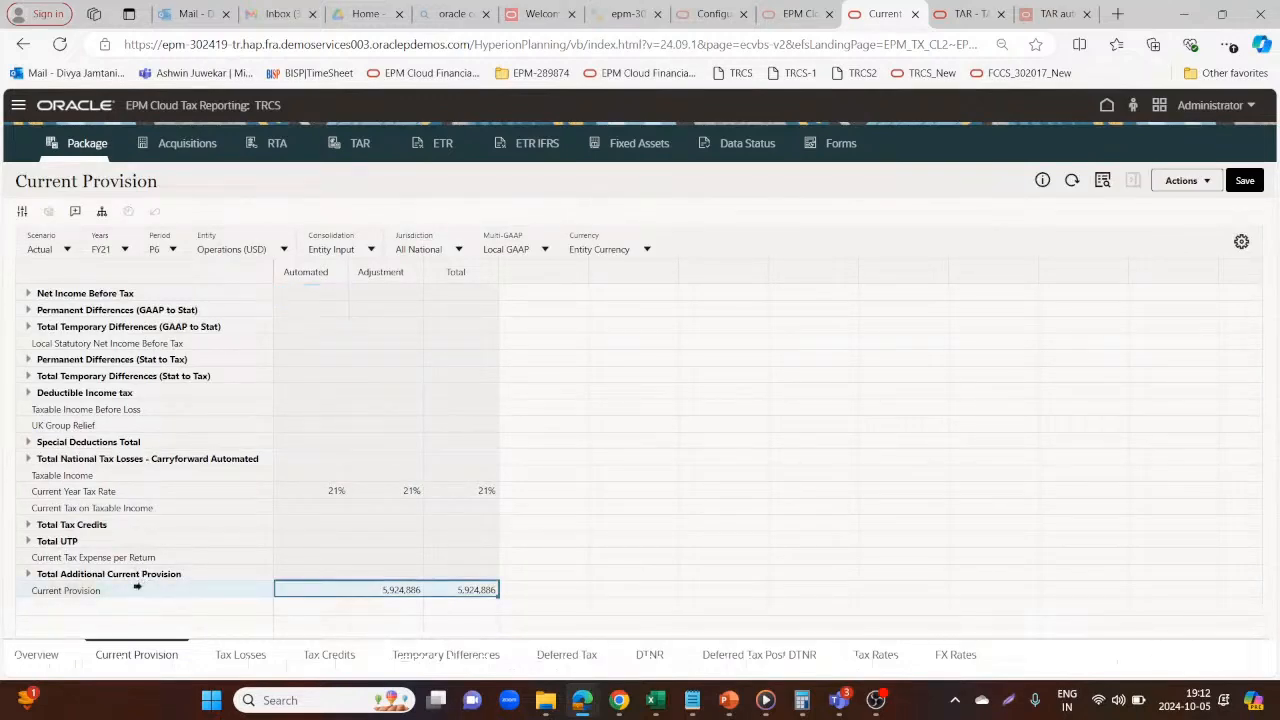
left_click(966, 12)
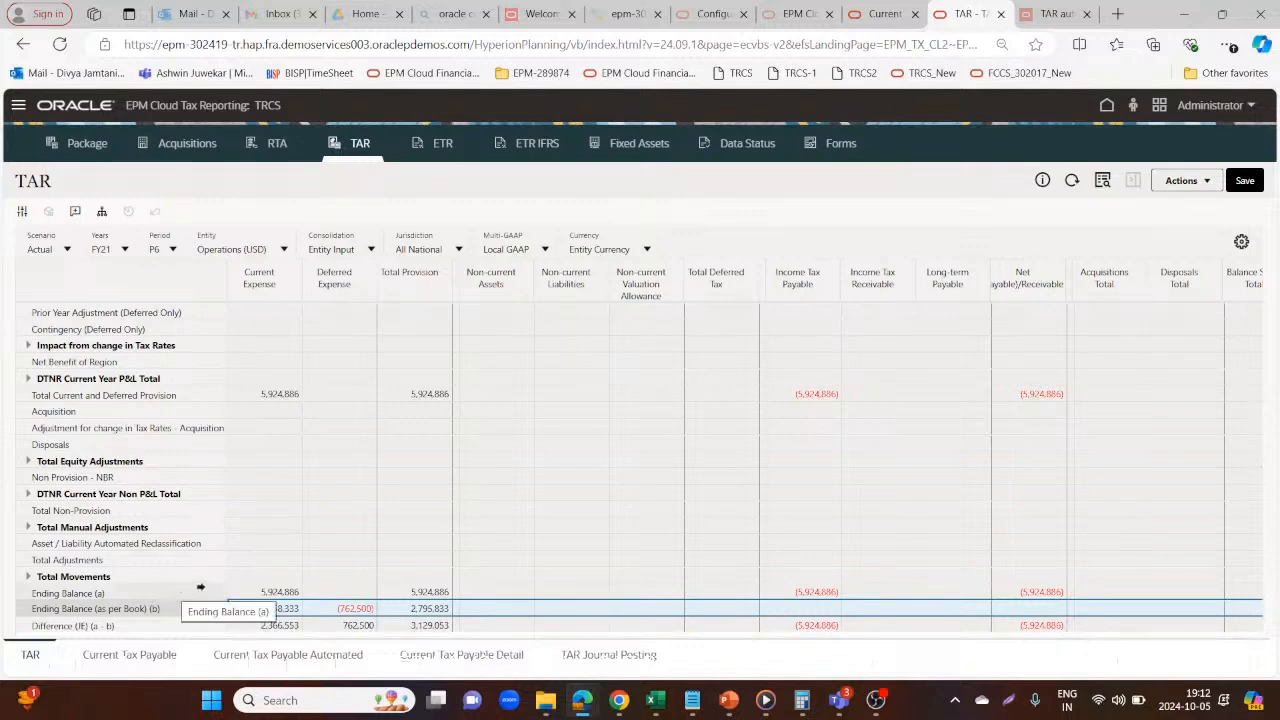
Examine the Ending Balance (a) and Difference (JE) (a - b) rows of the TAR form and recheck them against the Current Provision form.
left_click(252, 592)
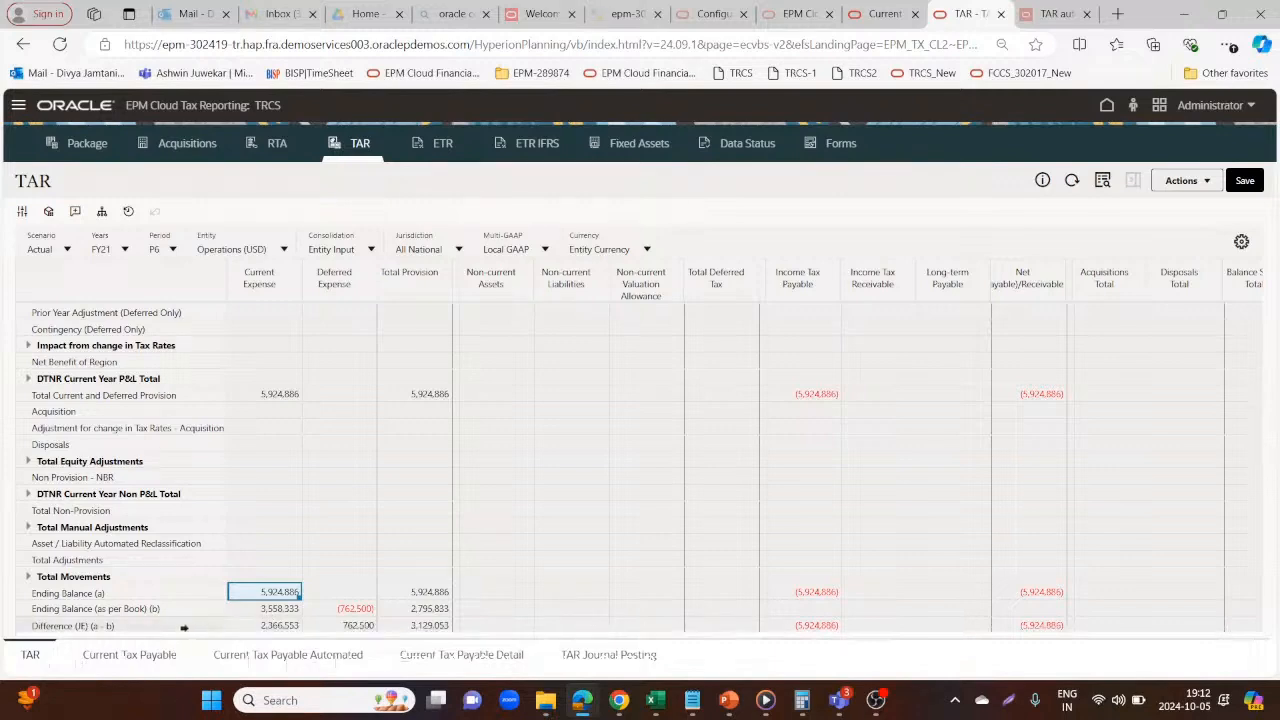
left_click(184, 627)
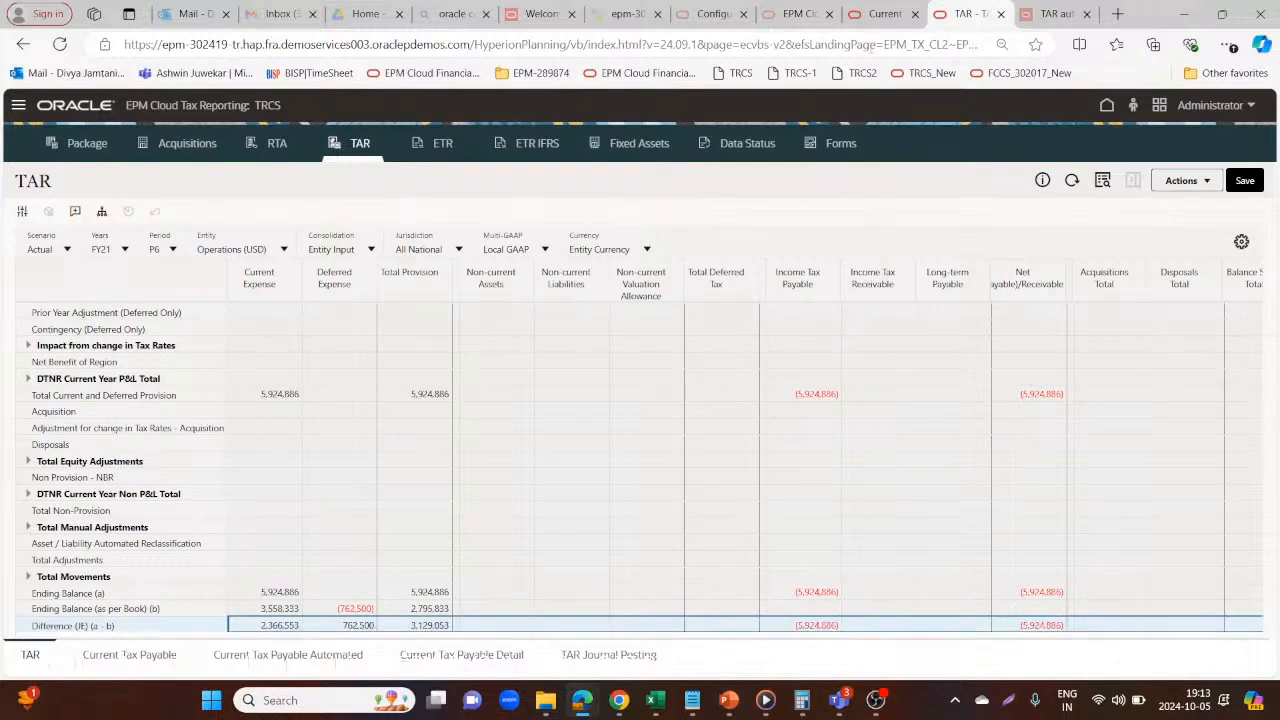
left_click(872, 13)
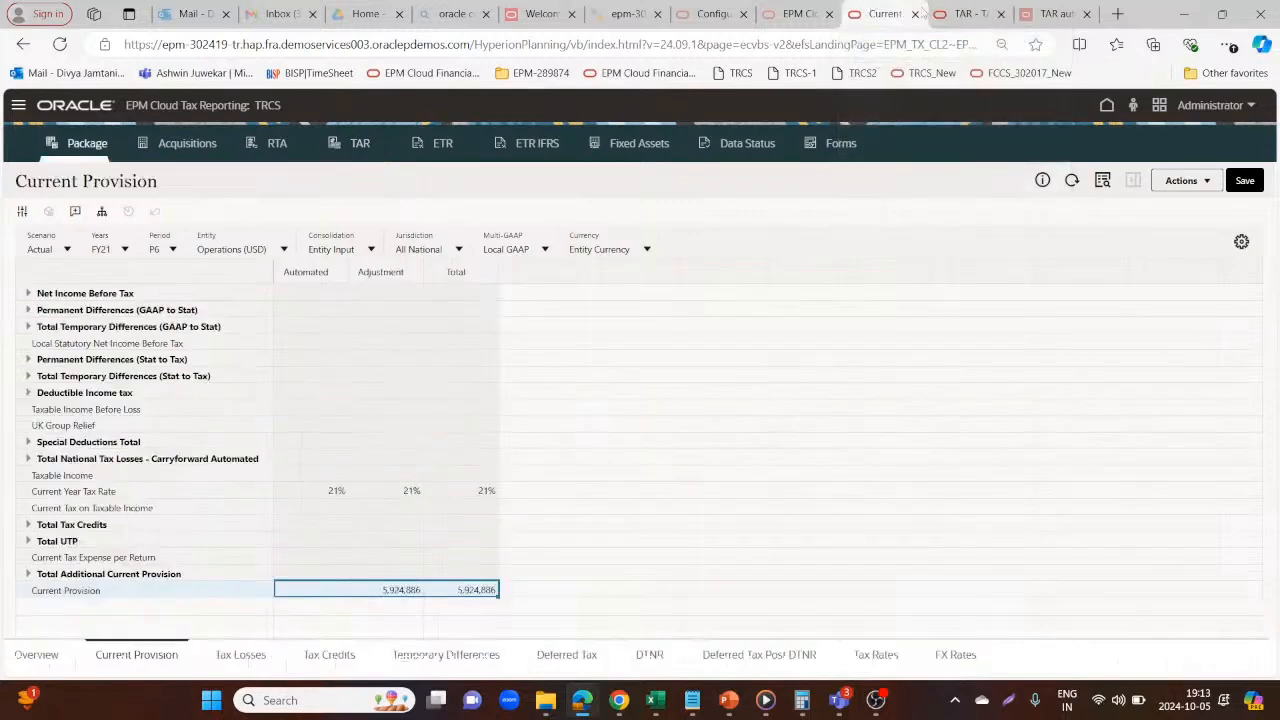
mouse_move(963, 16)
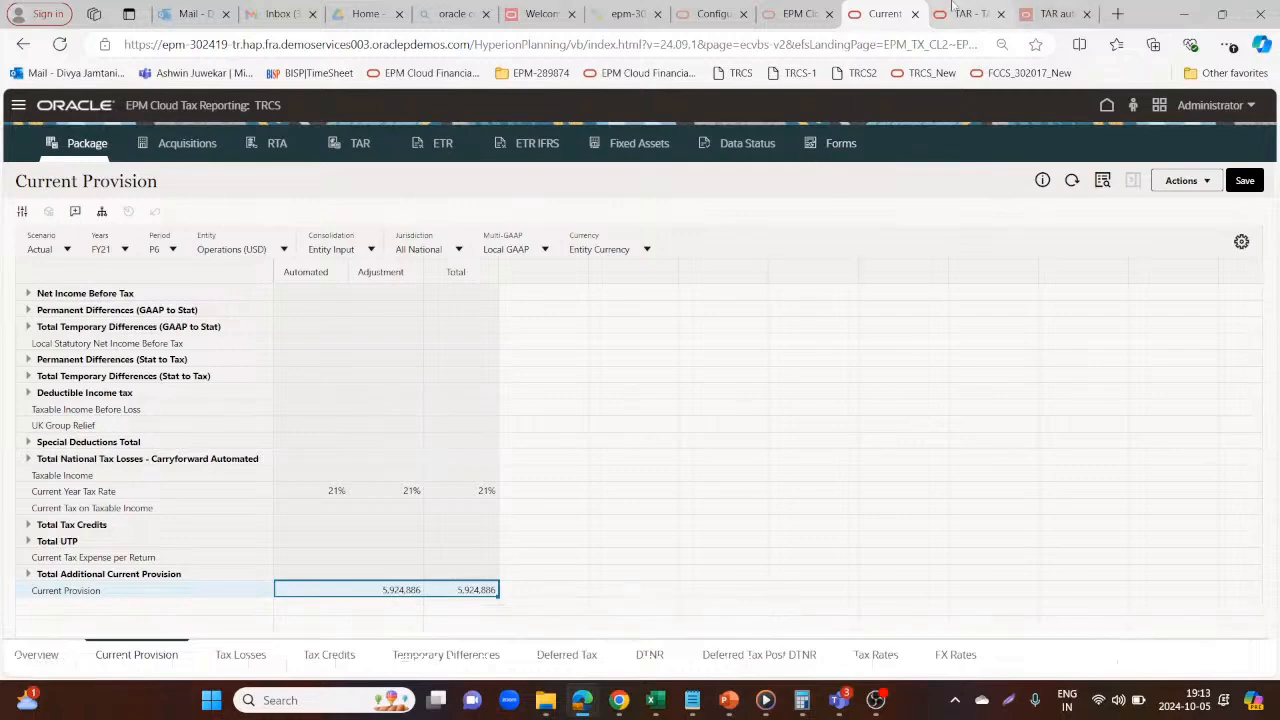
left_click(990, 10)
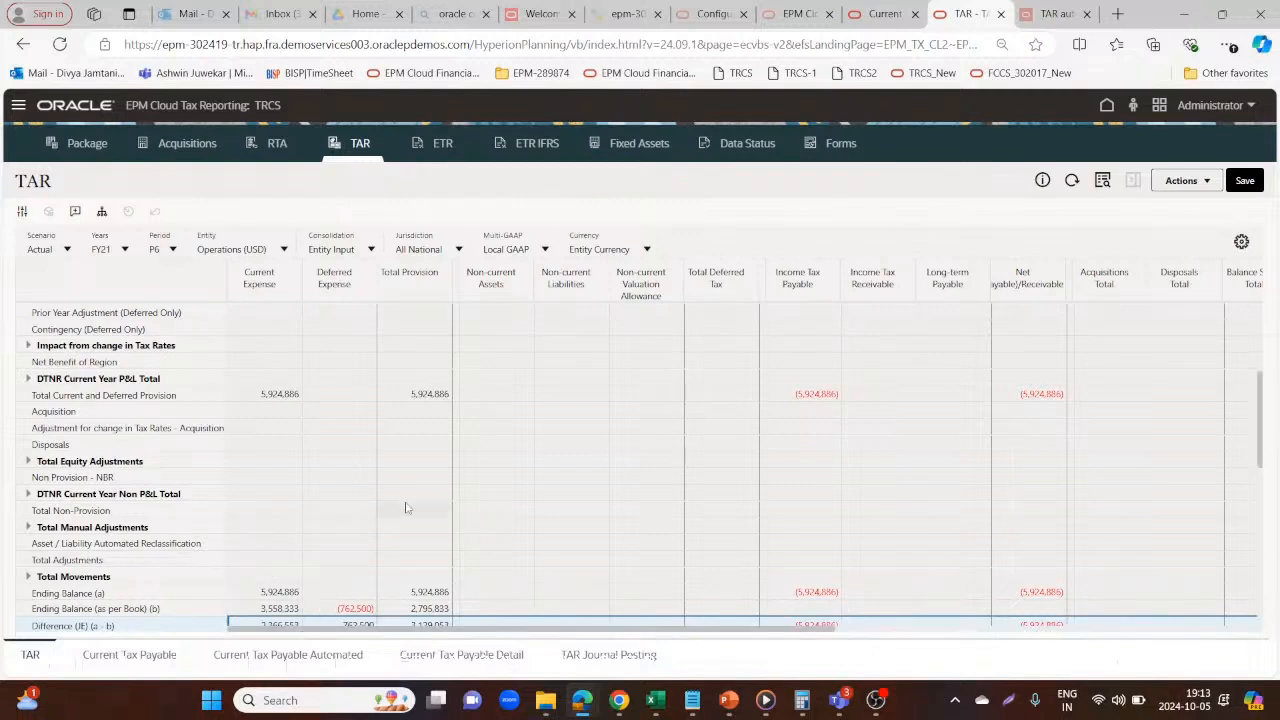
mouse_move(405, 508)
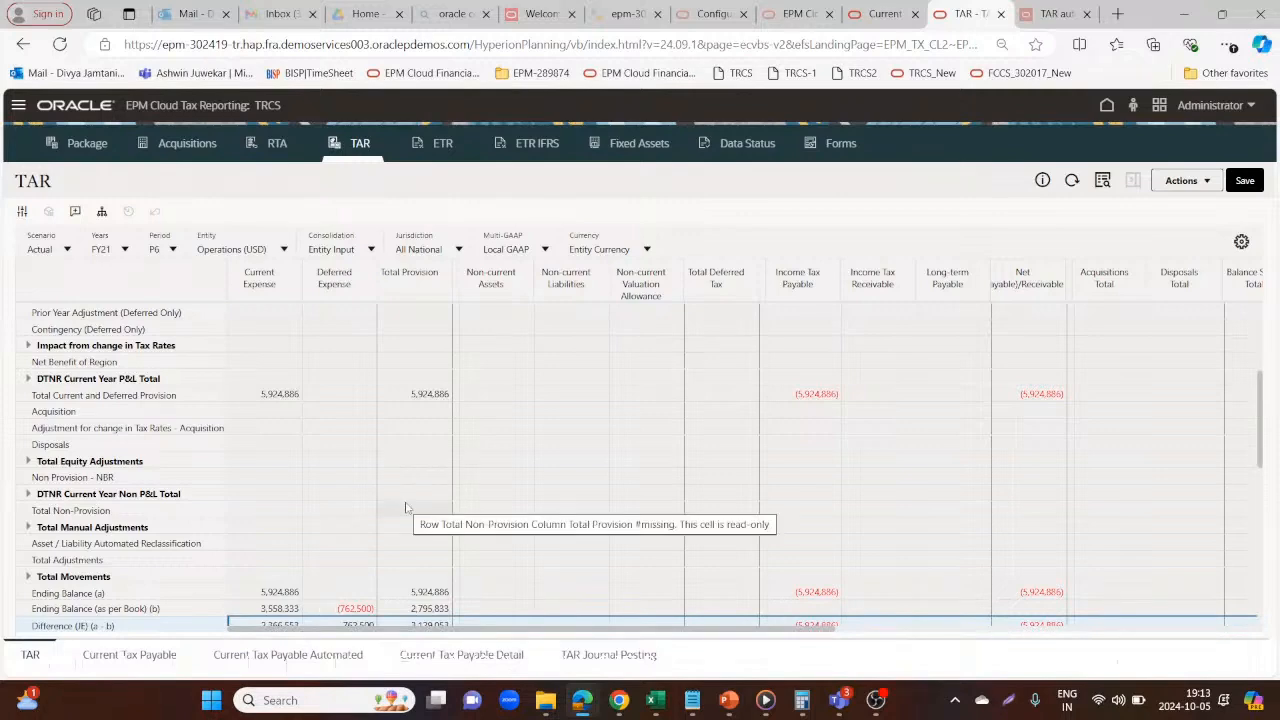
mouse_move(618, 432)
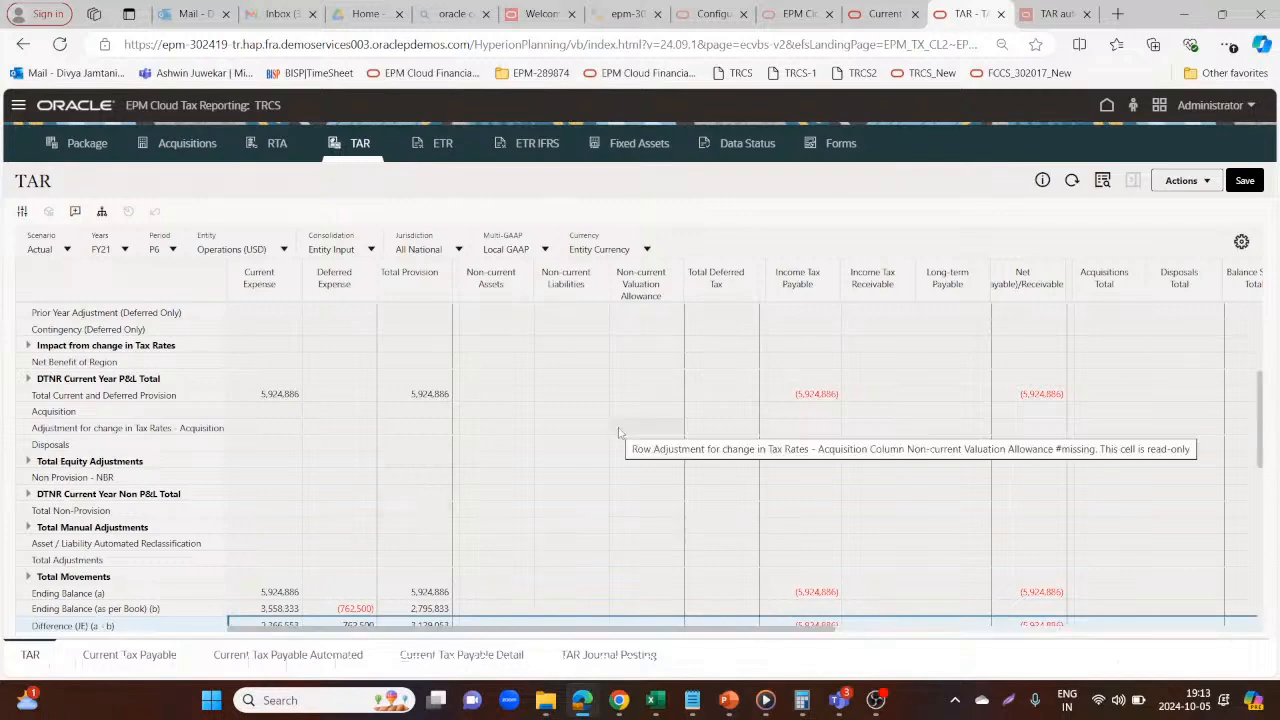